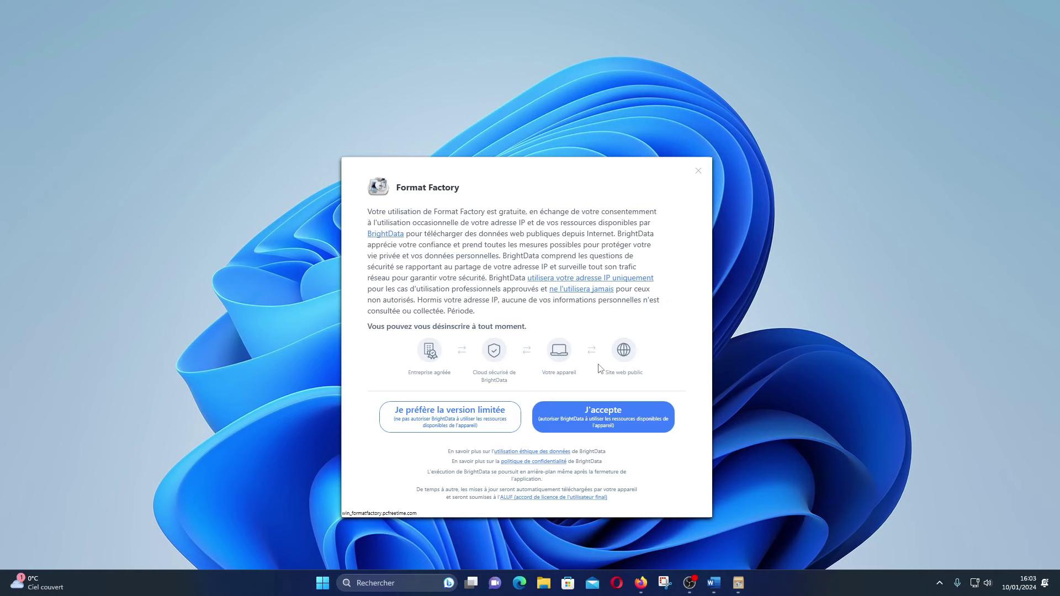
# - Choose the limited version without BrightData, finish the Format Factory installation, and maximize the program's window
pyautogui.click(450, 417)
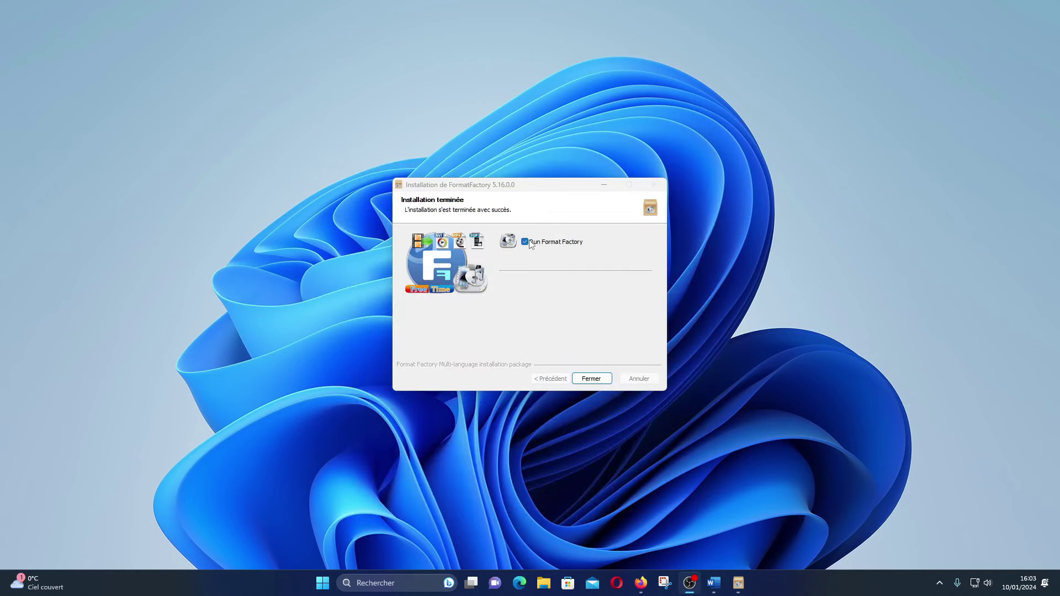
pyautogui.click(531, 244)
pyautogui.click(538, 246)
pyautogui.click(597, 378)
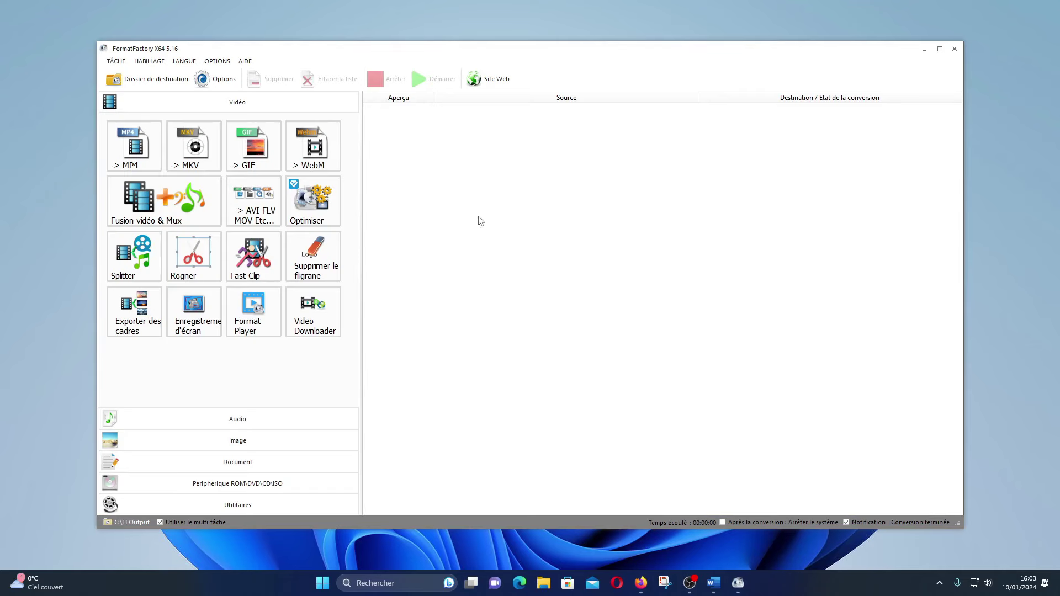
pyautogui.click(940, 49)
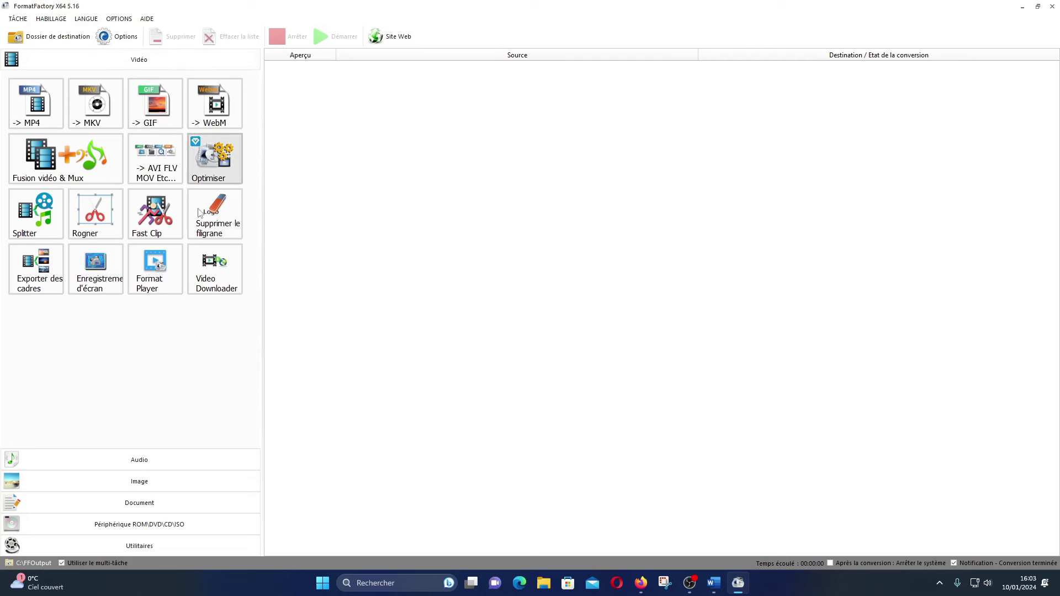
# - Look through the Audio, Image, Document, ROM device and Utilities tool categories in Format Factory
pyautogui.click(146, 464)
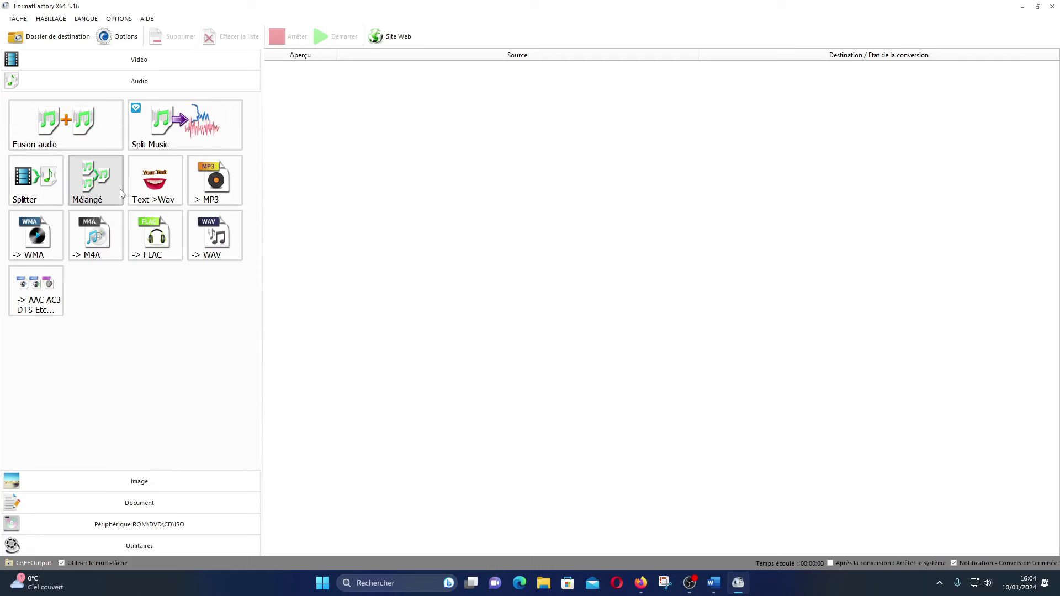
pyautogui.click(150, 481)
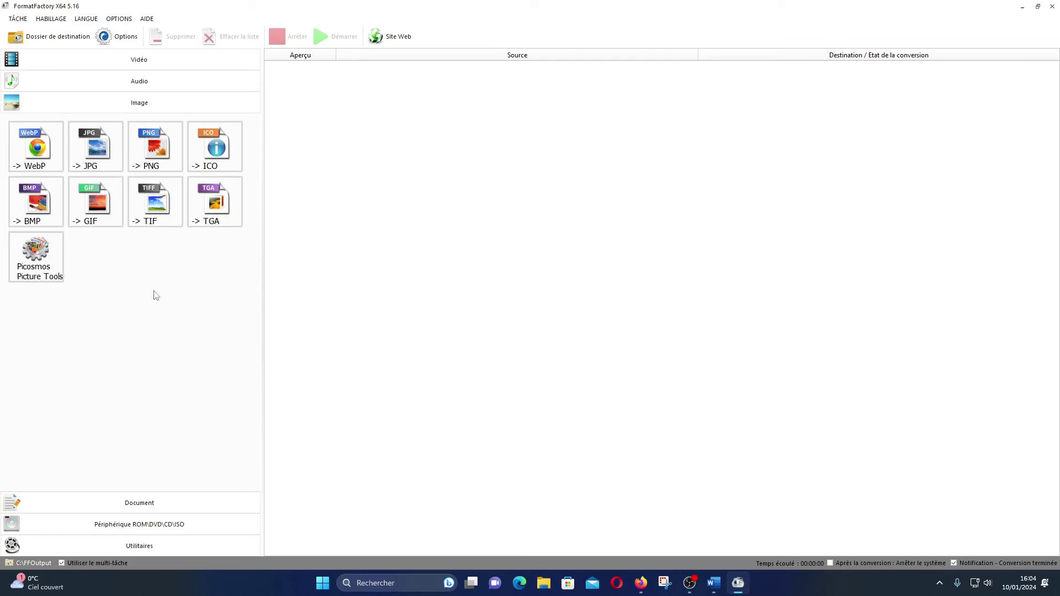
pyautogui.click(157, 501)
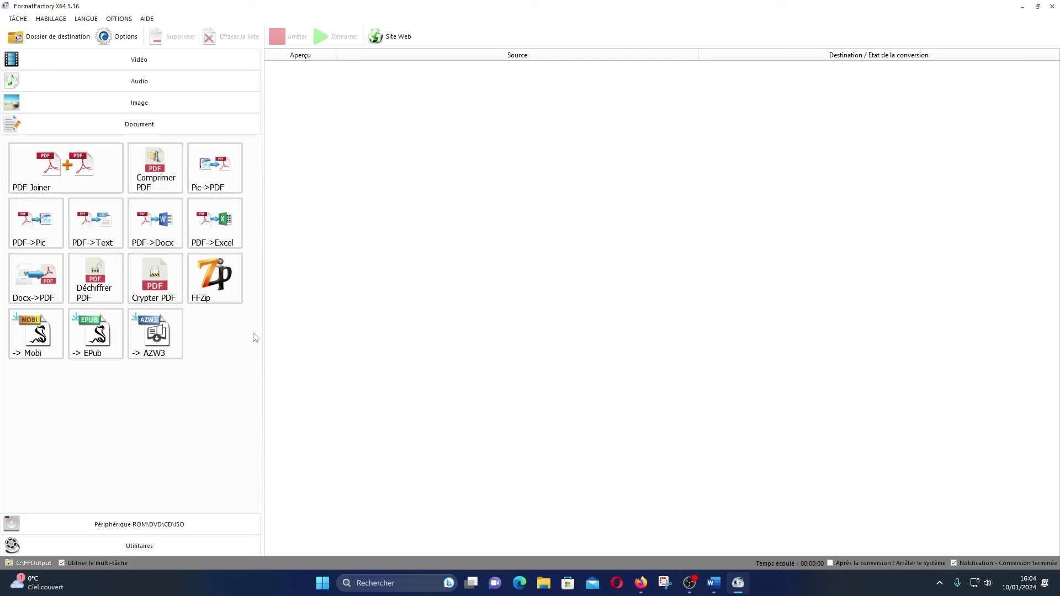
pyautogui.click(173, 527)
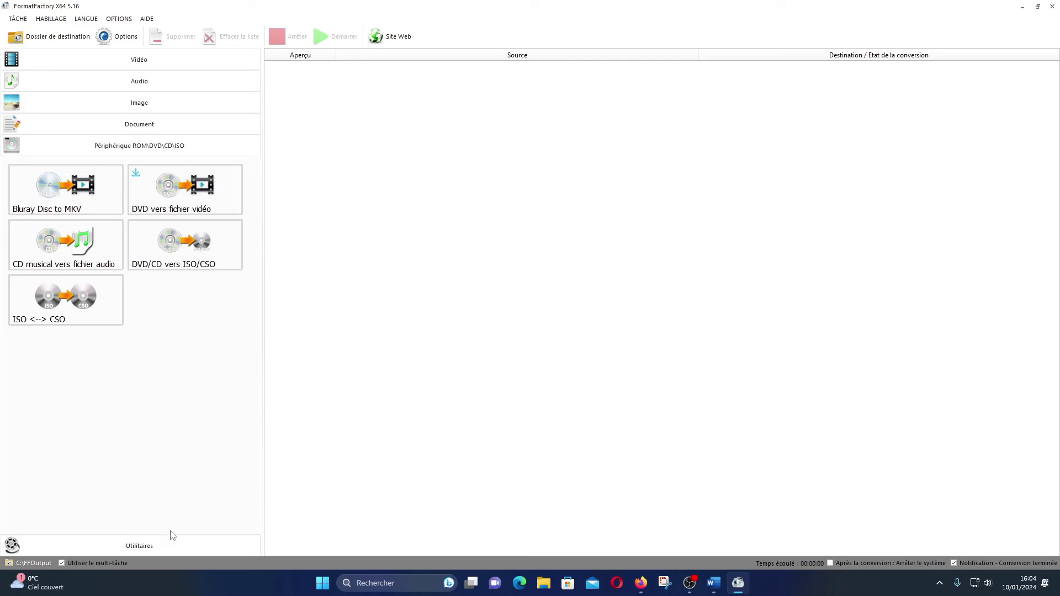
pyautogui.click(168, 546)
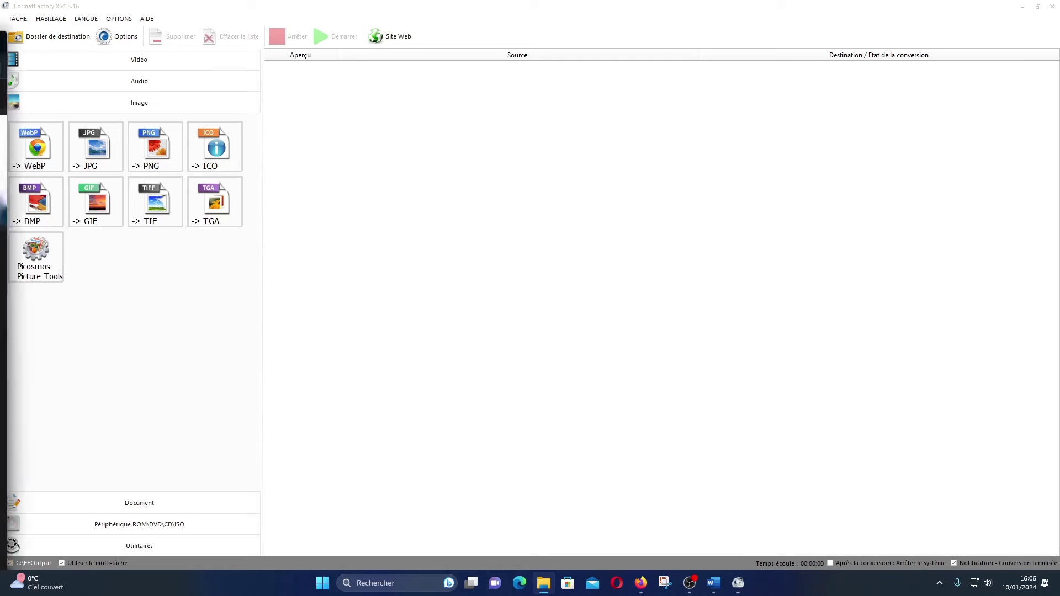
# - Switch to File Explorer to check the file type of the pere noel image in Documentsd, and minimize the window
pyautogui.hotkey('alt', 'Tab')
pyautogui.moveTo(757, 12); pyautogui.dragTo(785, 8)
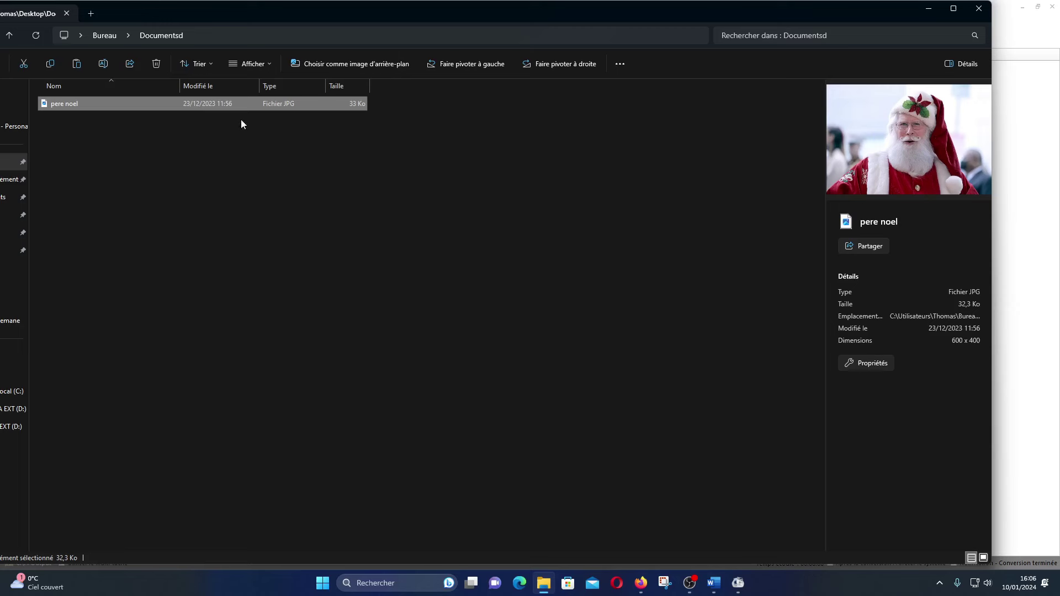
pyautogui.click(929, 8)
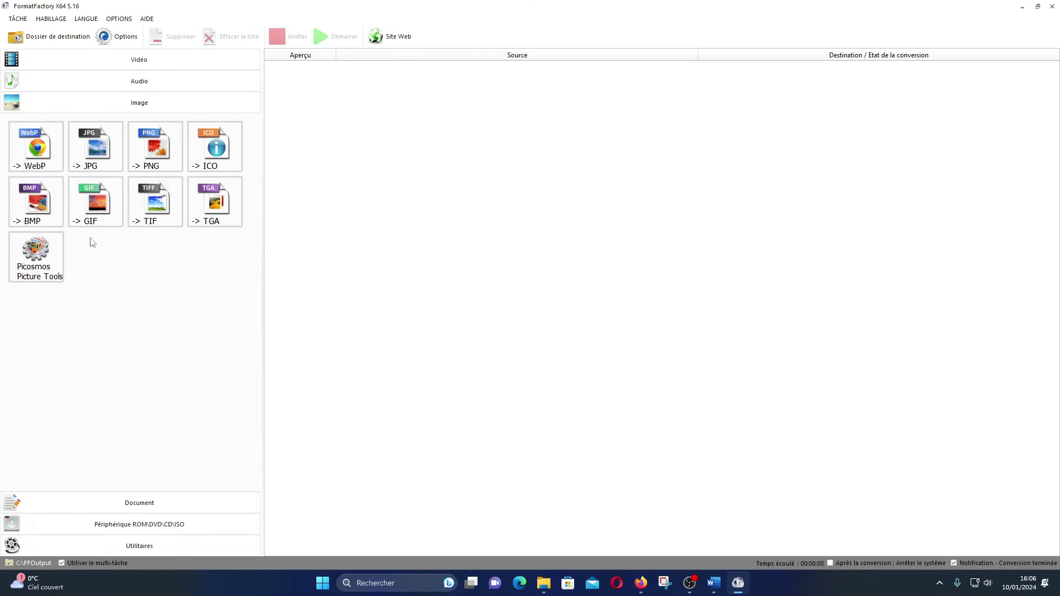
# - Set up a conversion to BMP and add the pere noel image from the Documentsd folder on the desktop
pyautogui.click(44, 211)
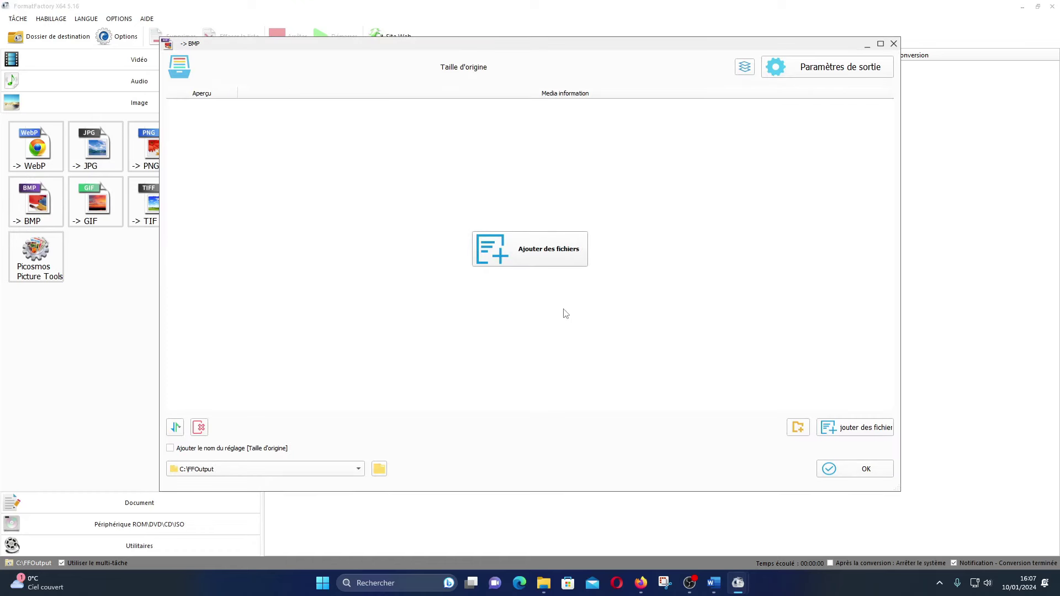
pyautogui.click(525, 258)
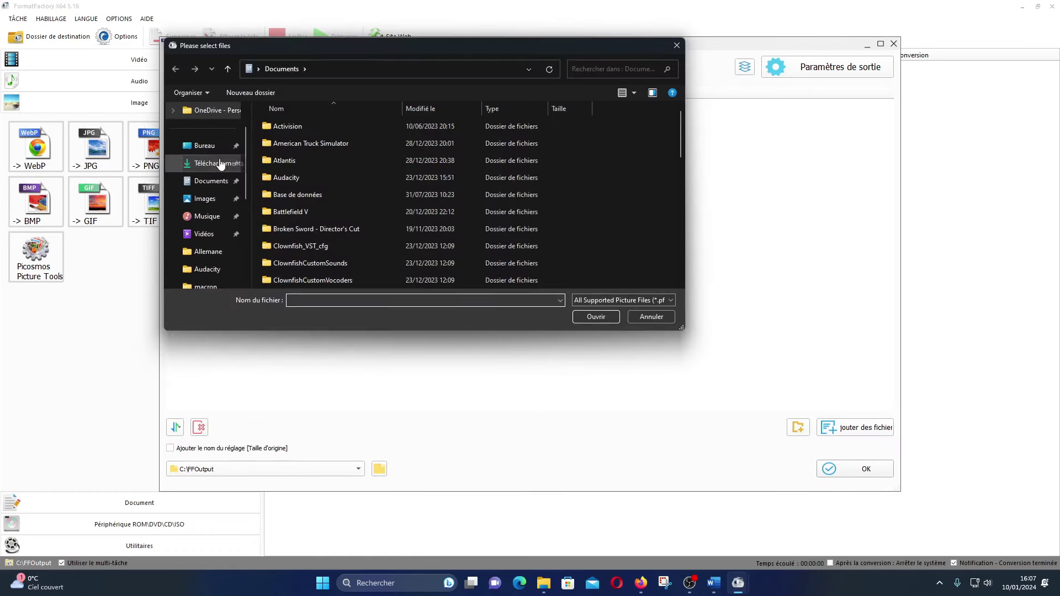
pyautogui.click(202, 145)
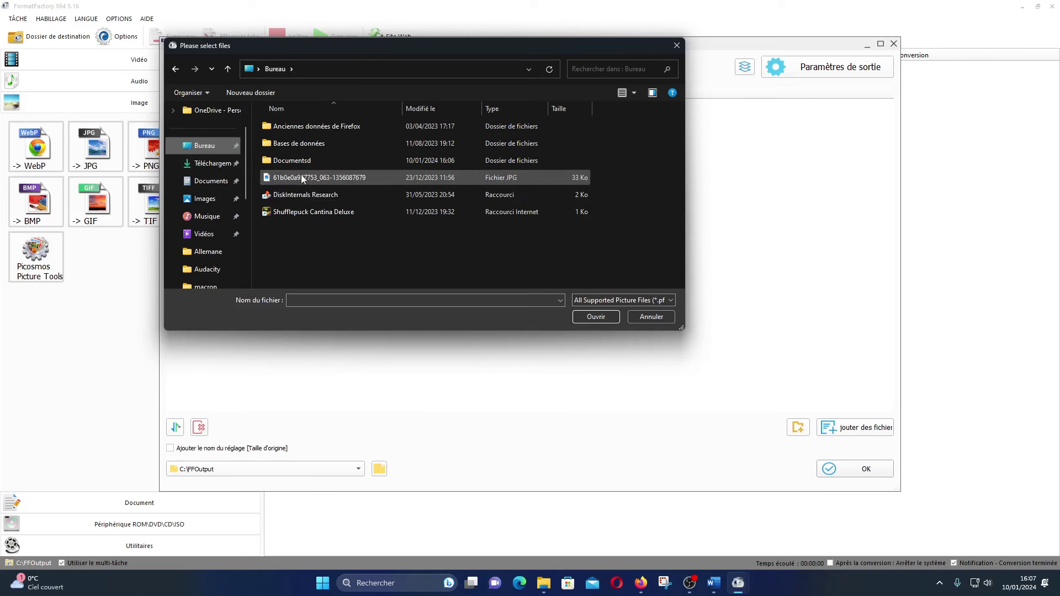
pyautogui.doubleClick(290, 155)
pyautogui.click(312, 125)
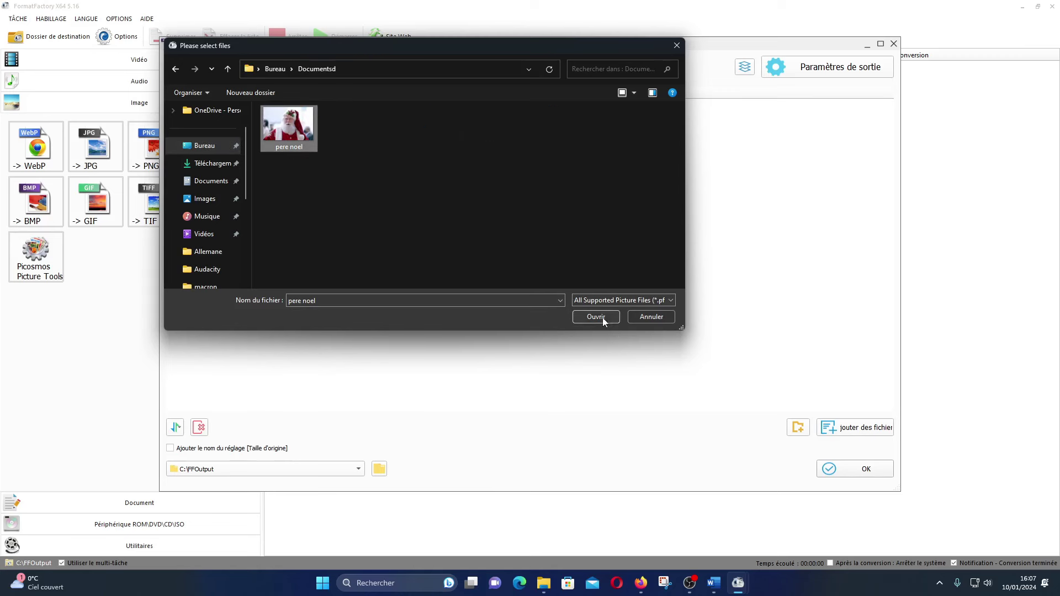
pyautogui.click(602, 319)
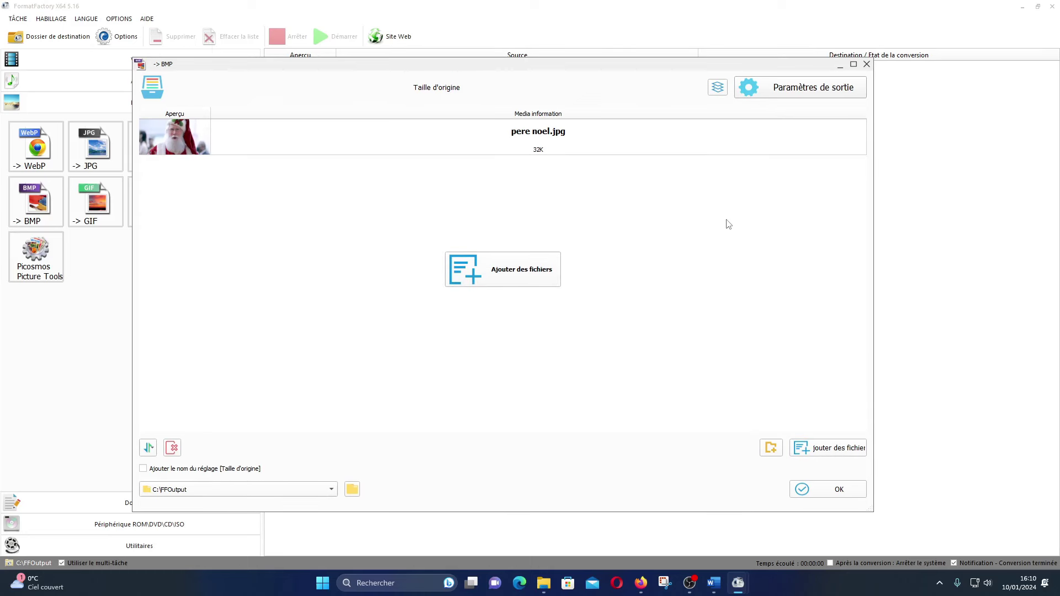
# - Examine the available size presets in the BMP output settings, and close the settings without changing them
pyautogui.click(798, 92)
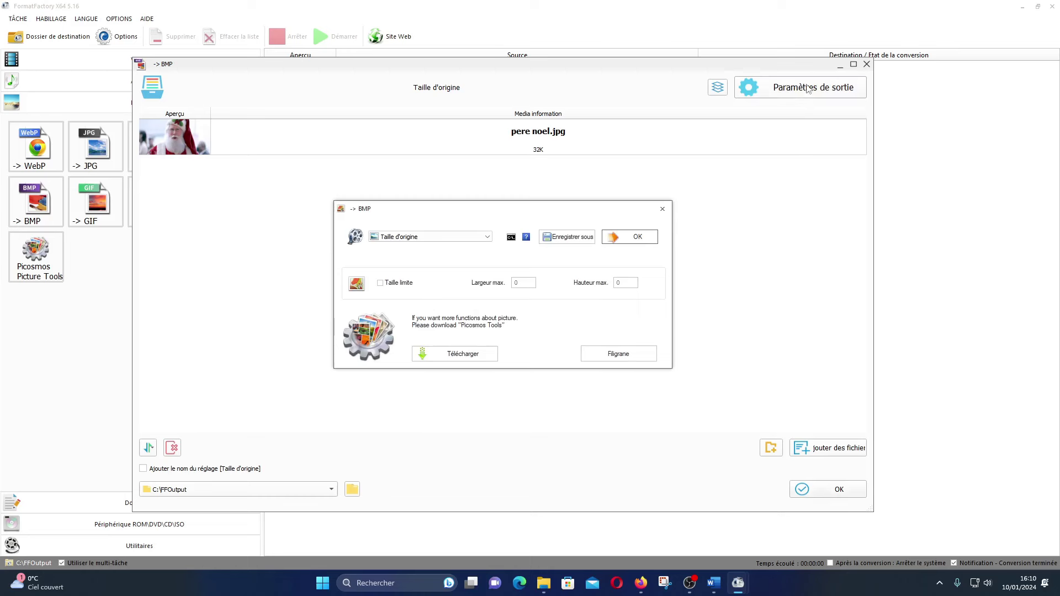
pyautogui.click(475, 237)
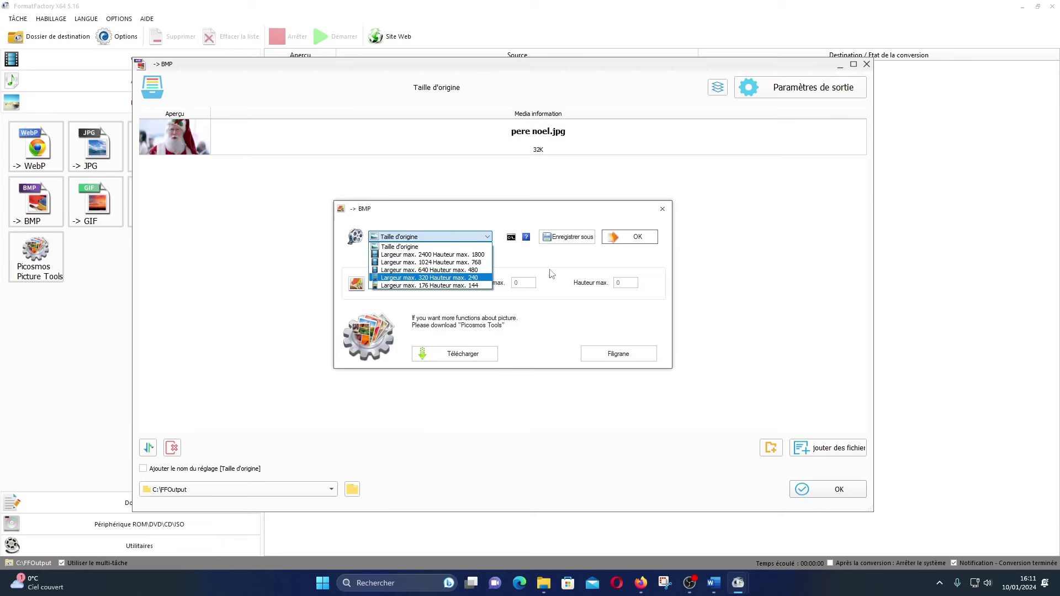
pyautogui.click(563, 261)
pyautogui.click(662, 209)
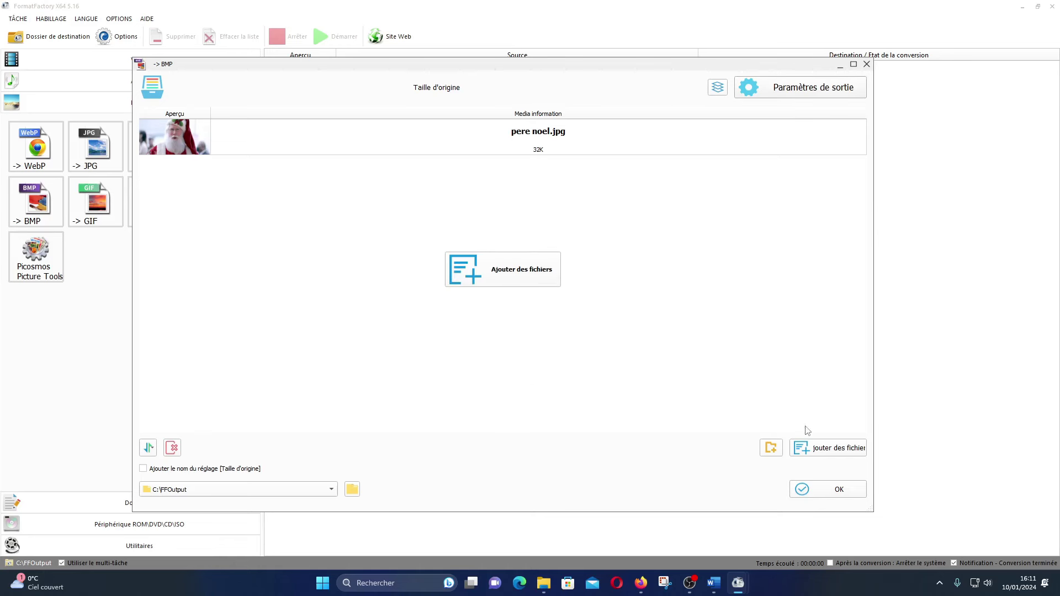
# - Add the pere noel BMP conversion to the task list and run it
pyautogui.click(825, 492)
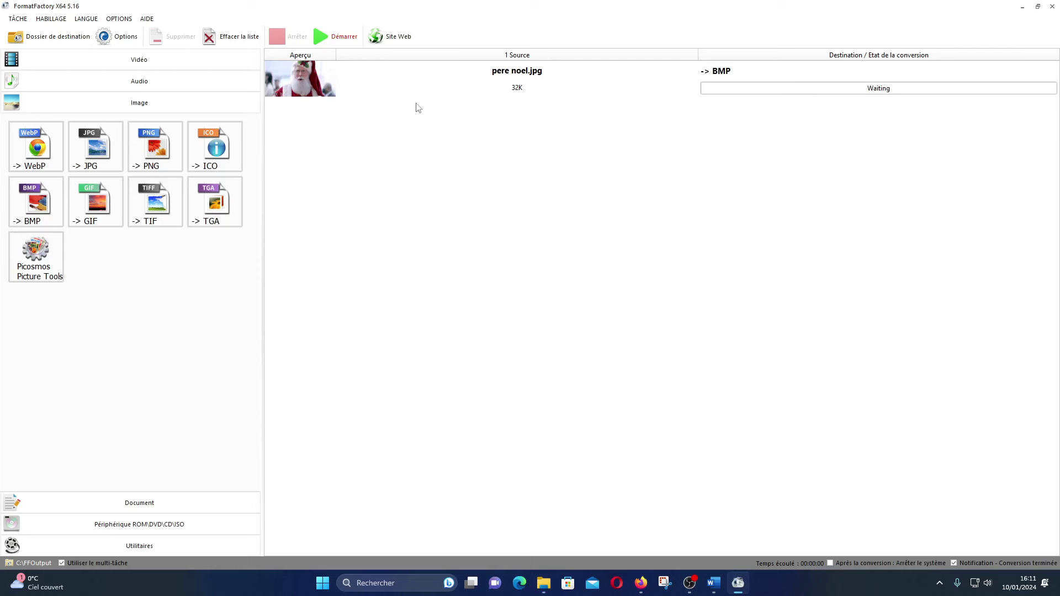
pyautogui.click(338, 38)
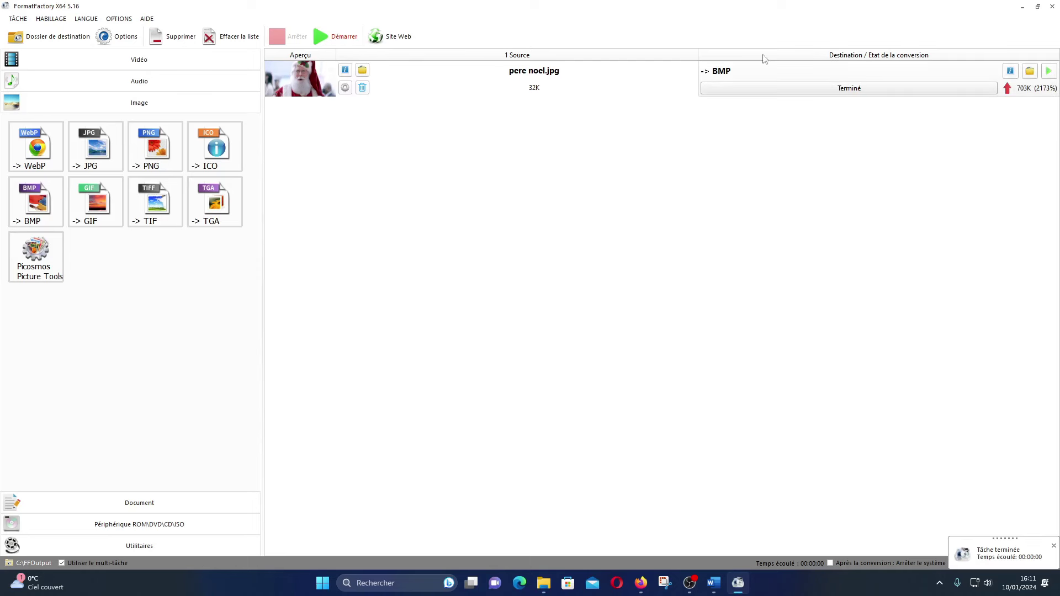
# - Open the converted image's output folder and check the file type of pere noel in its details
pyautogui.click(892, 93)
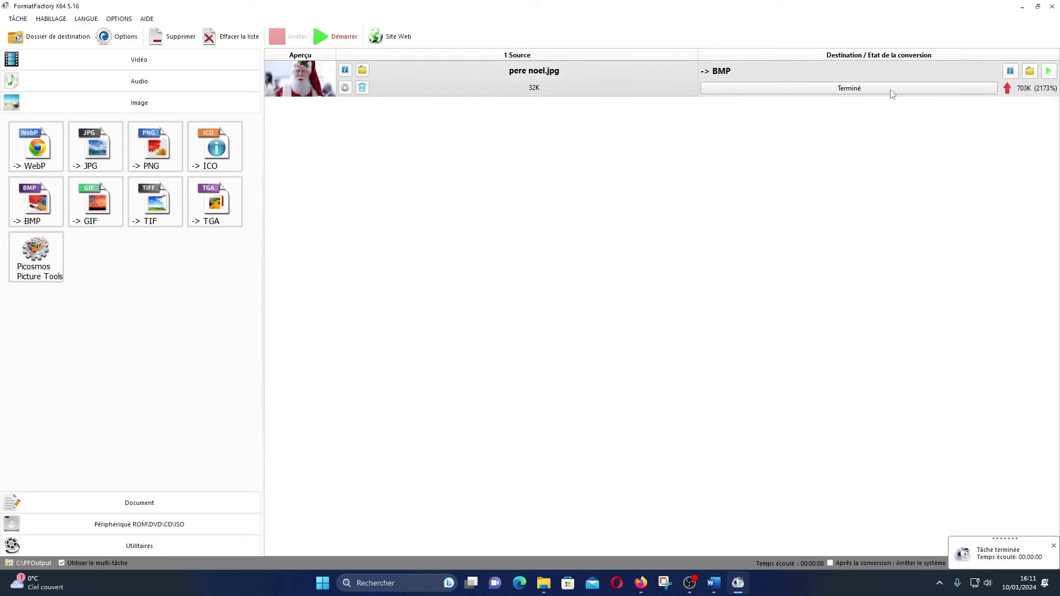
pyautogui.click(1030, 72)
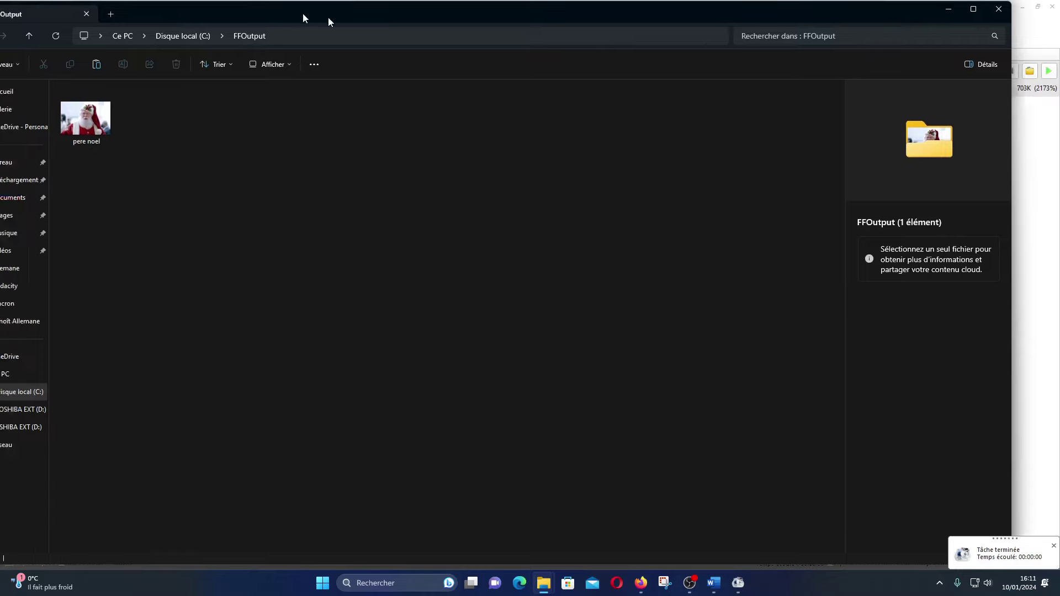
pyautogui.doubleClick(329, 17)
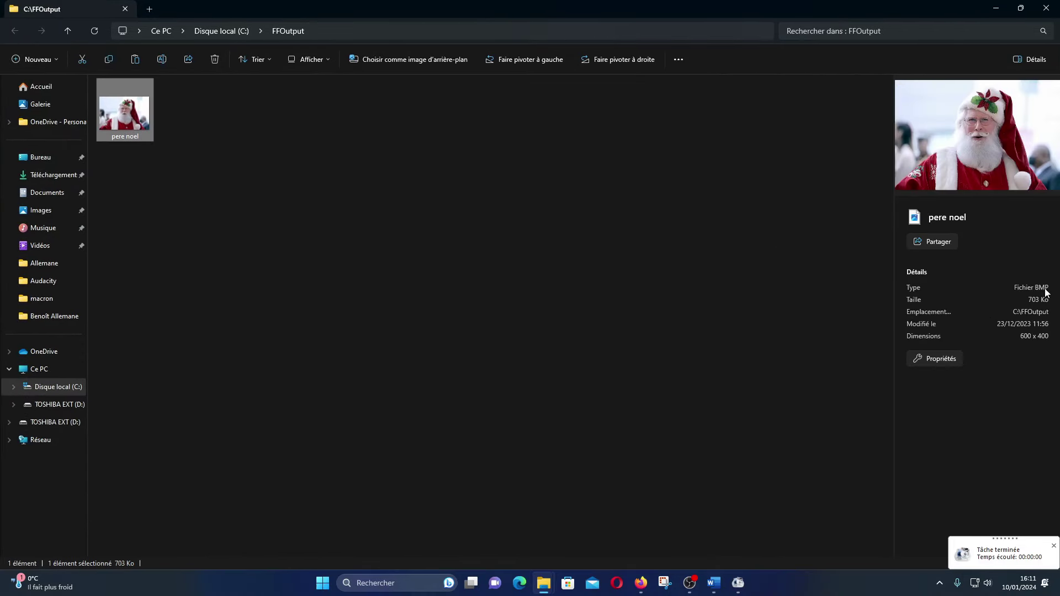
pyautogui.hotkey('alt', 'Tab')
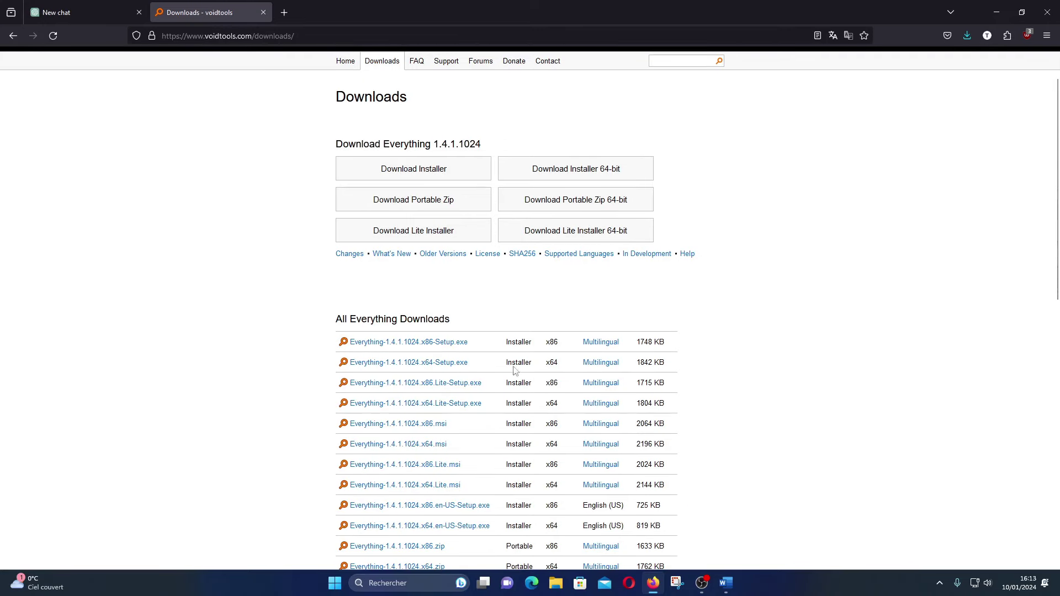
# - Download Everything-1.4.1.1024.x86-Setup.exe from the voidtools site, launch it, and minimize the browser
pyautogui.click(447, 348)
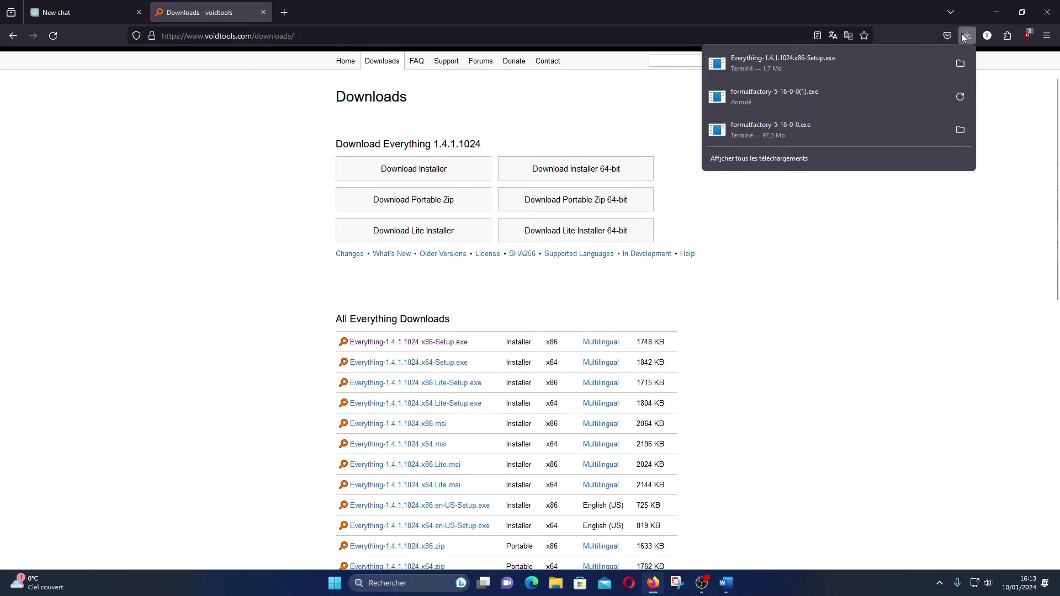
pyautogui.click(828, 63)
pyautogui.click(997, 12)
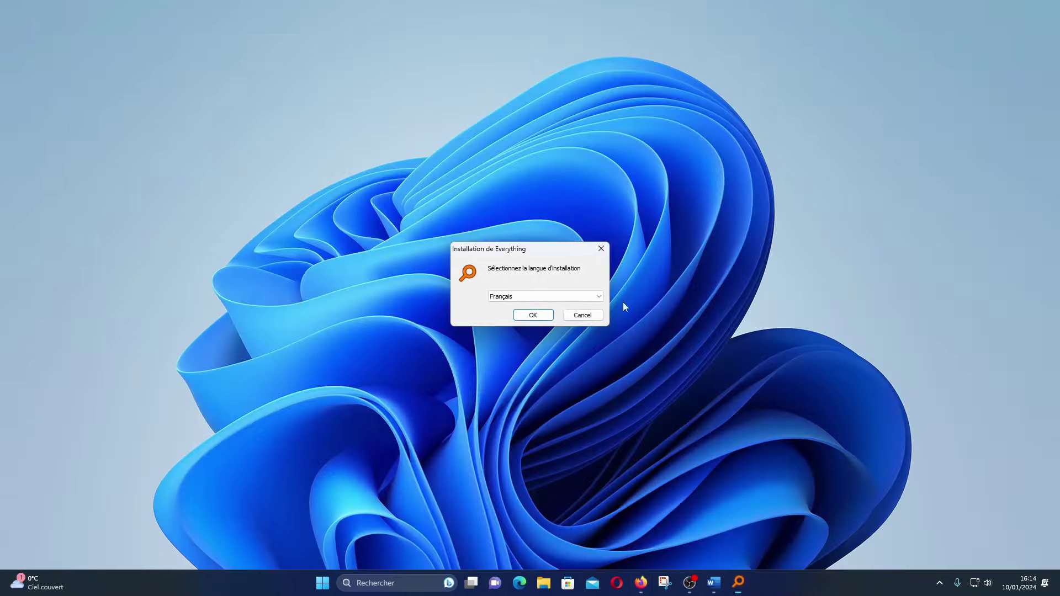
# - Install Everything in French with settings stored in %APPDATA%\Everything, the Everything service for NTFS indexing, and the default additional options
pyautogui.click(531, 313)
pyautogui.click(581, 381)
pyautogui.click(592, 380)
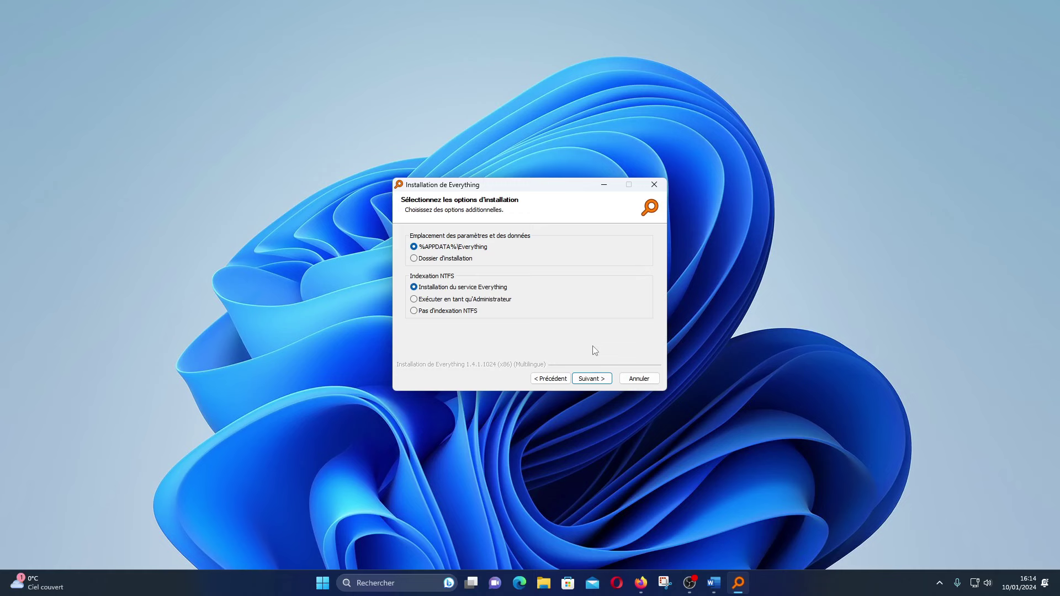
pyautogui.click(601, 379)
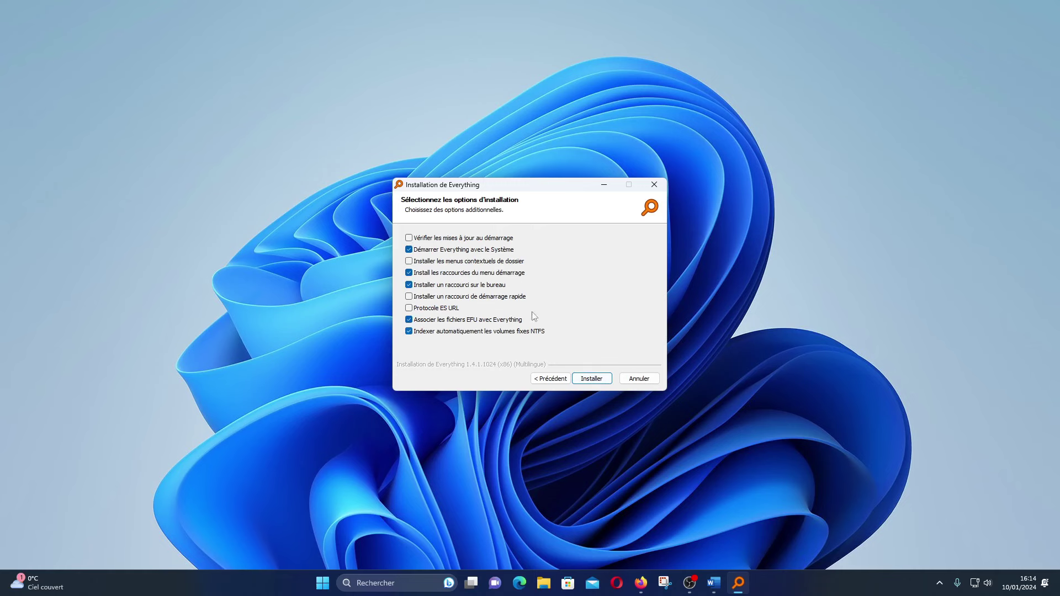
pyautogui.click(593, 378)
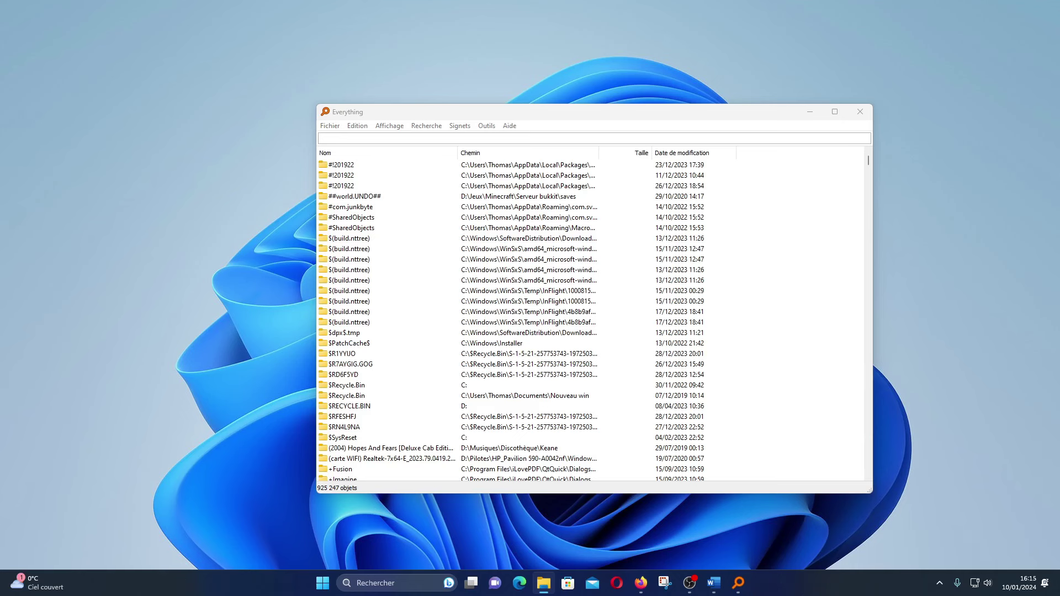
pyautogui.click(714, 584)
pyautogui.hotkey('alt', 'Tab')
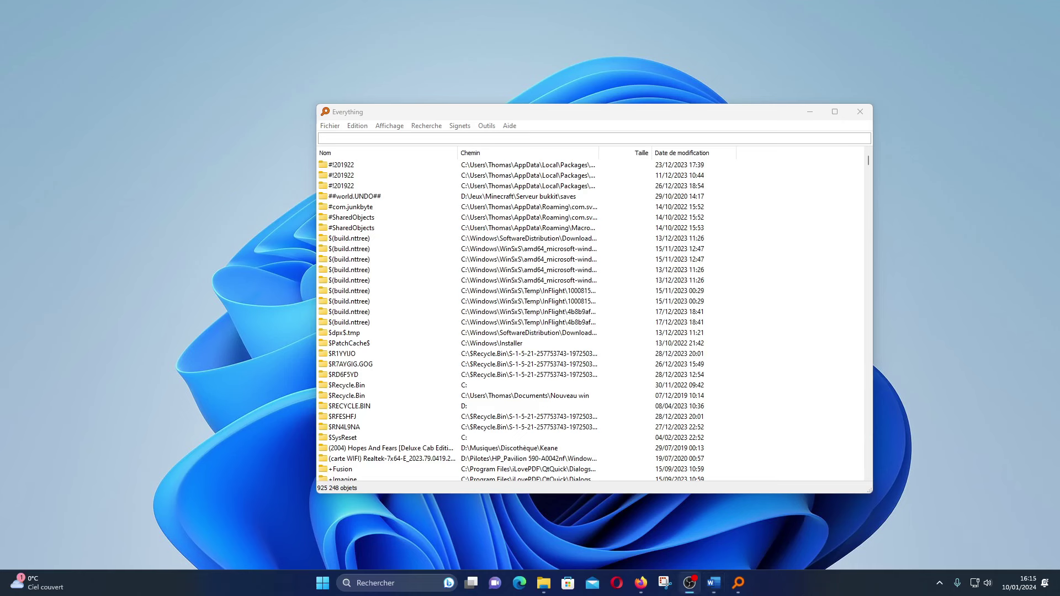
pyautogui.hotkey('alt', 'Tab')
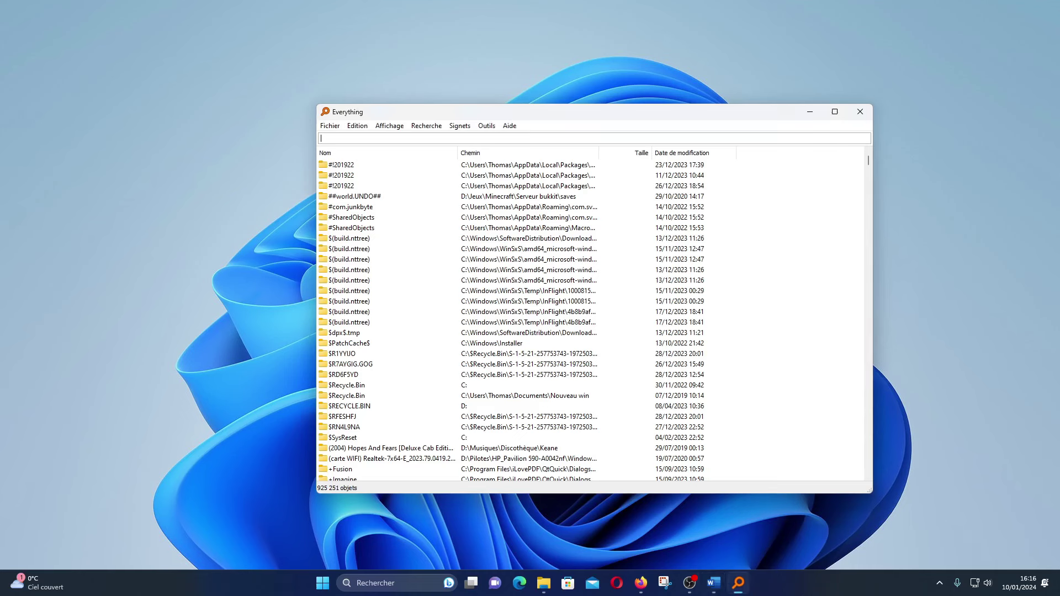
# - Switch to File Explorer and view the Clio and Zoe pictures in the Vehicules folder, moving the window into view
pyautogui.hotkey('alt', 'Tab')
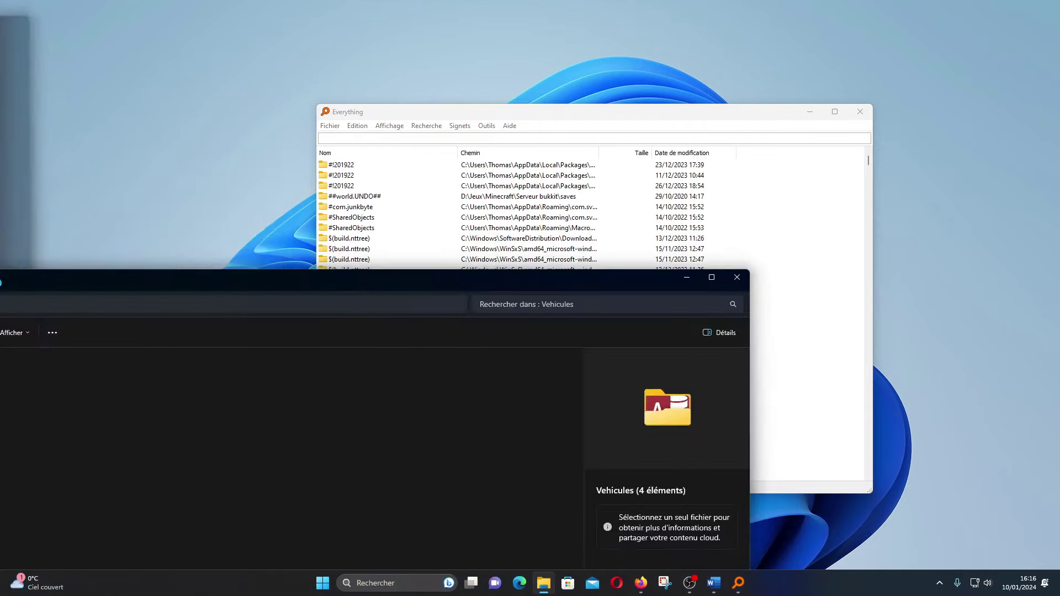
pyautogui.moveTo(57, 282); pyautogui.dragTo(372, 118)
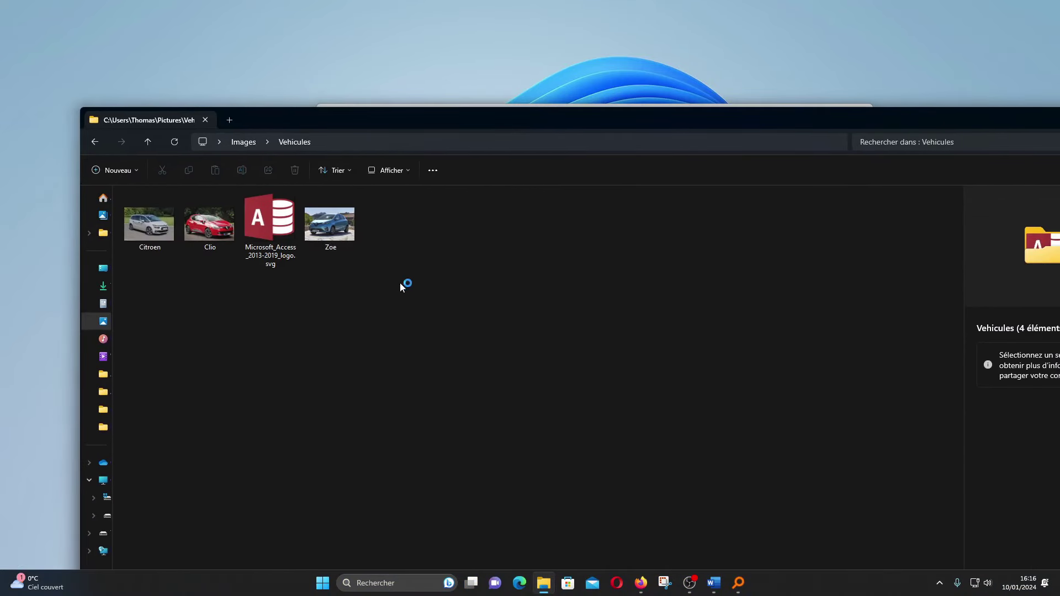
pyautogui.click(227, 228)
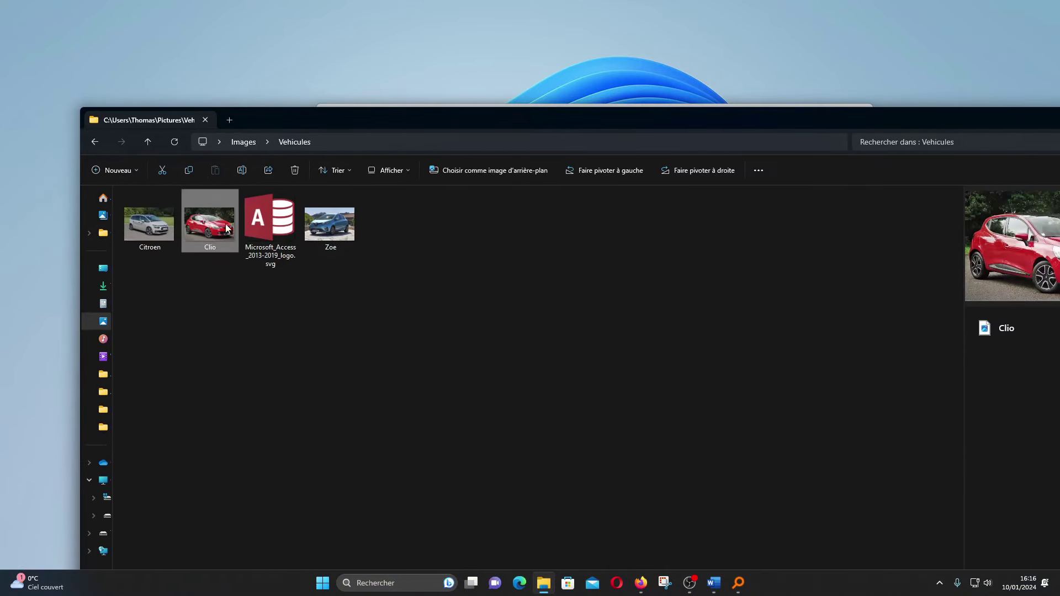
pyautogui.click(331, 232)
pyautogui.moveTo(443, 122); pyautogui.dragTo(384, 142)
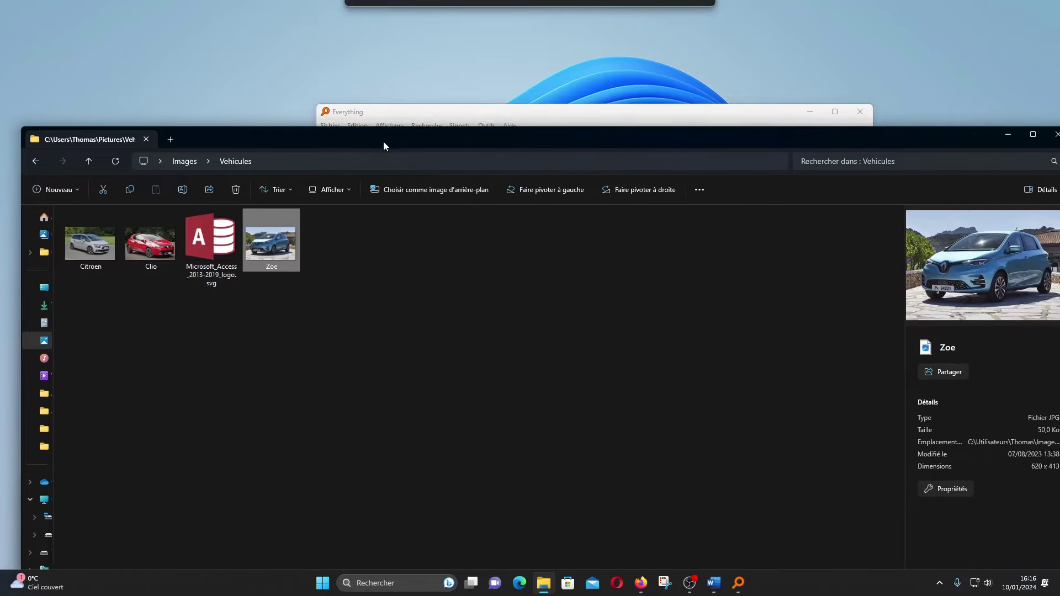
# - Select Clio in the Vehicules folder, search Everything for "clio", check the path of Clio.jpg, and close Everything
pyautogui.click(160, 243)
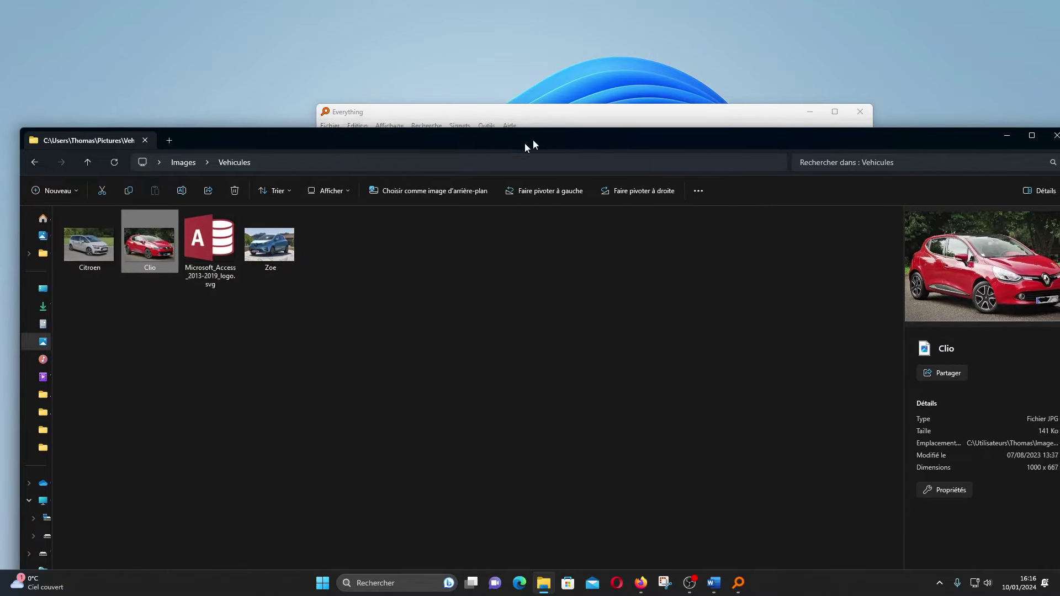
pyautogui.moveTo(532, 145); pyautogui.dragTo(111, 145)
pyautogui.click(360, 139)
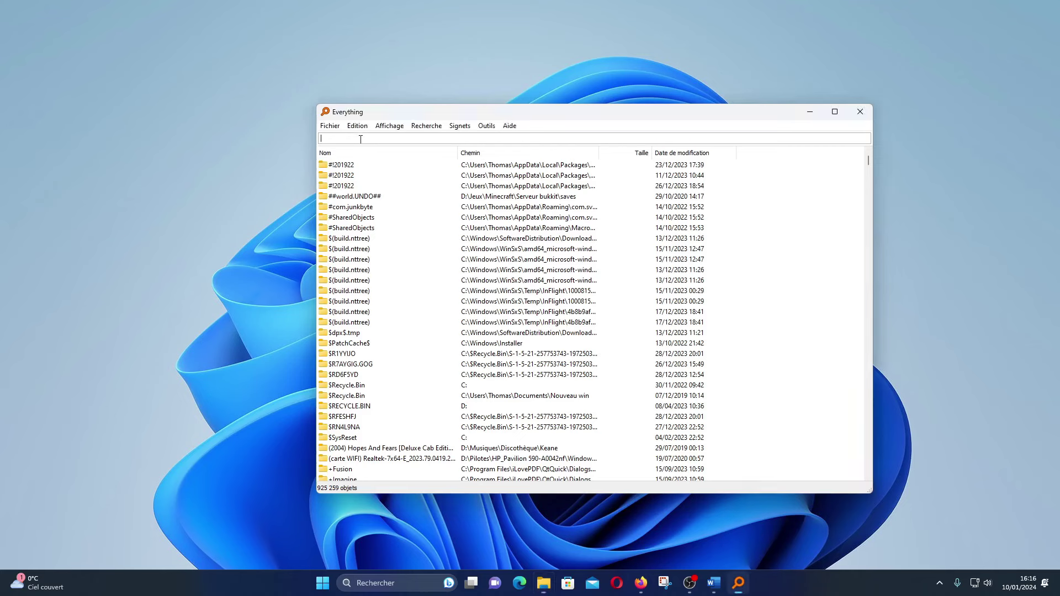
pyautogui.write('clio')
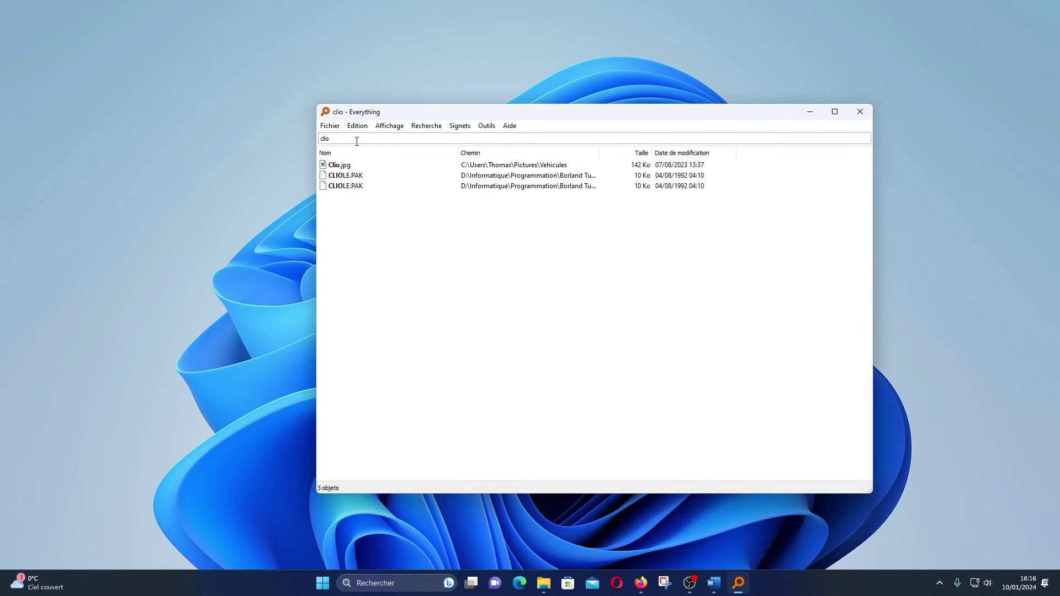
pyautogui.click(352, 166)
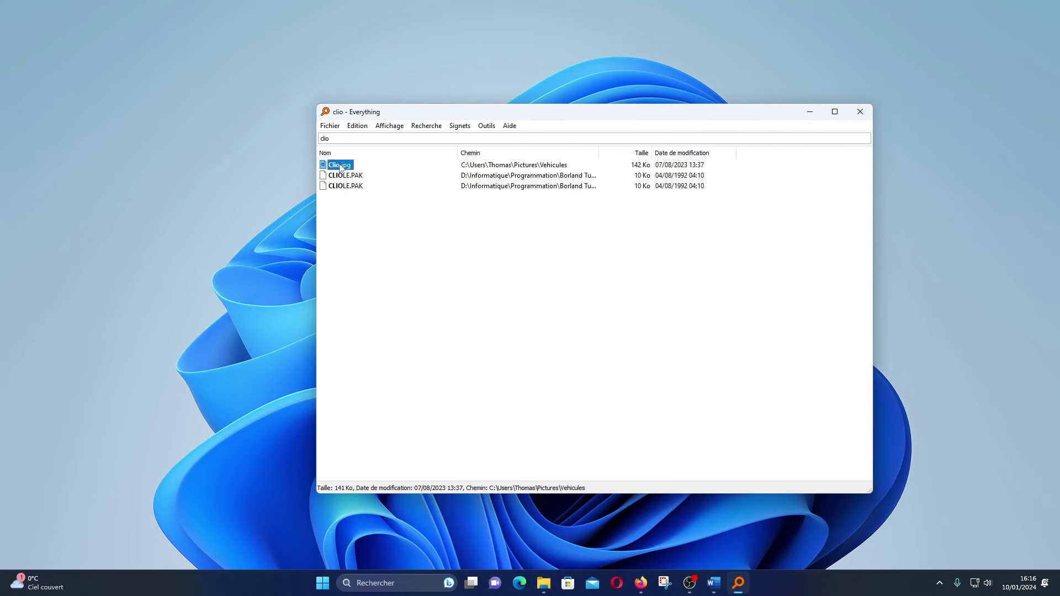
pyautogui.click(501, 170)
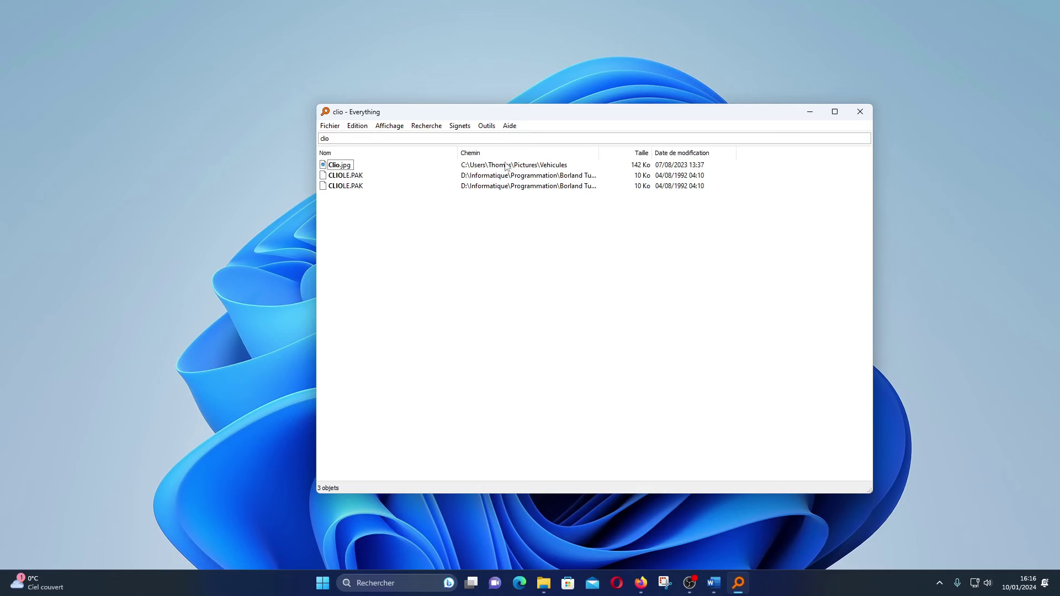
pyautogui.click(860, 112)
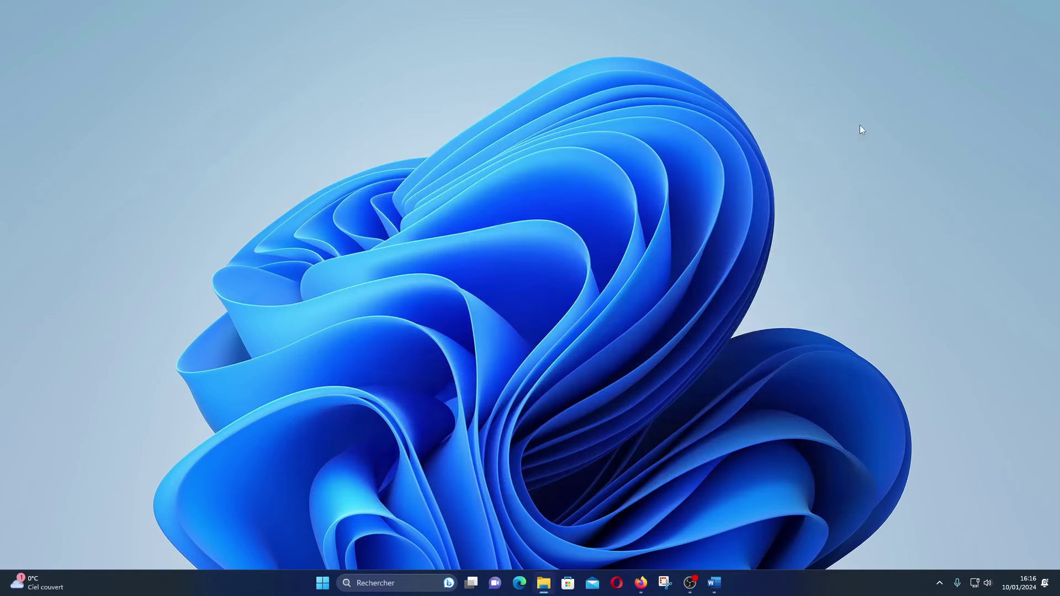
# - Open Windows search and dismiss it, reopen Everything to view its full file list, and close it
pyautogui.click(413, 581)
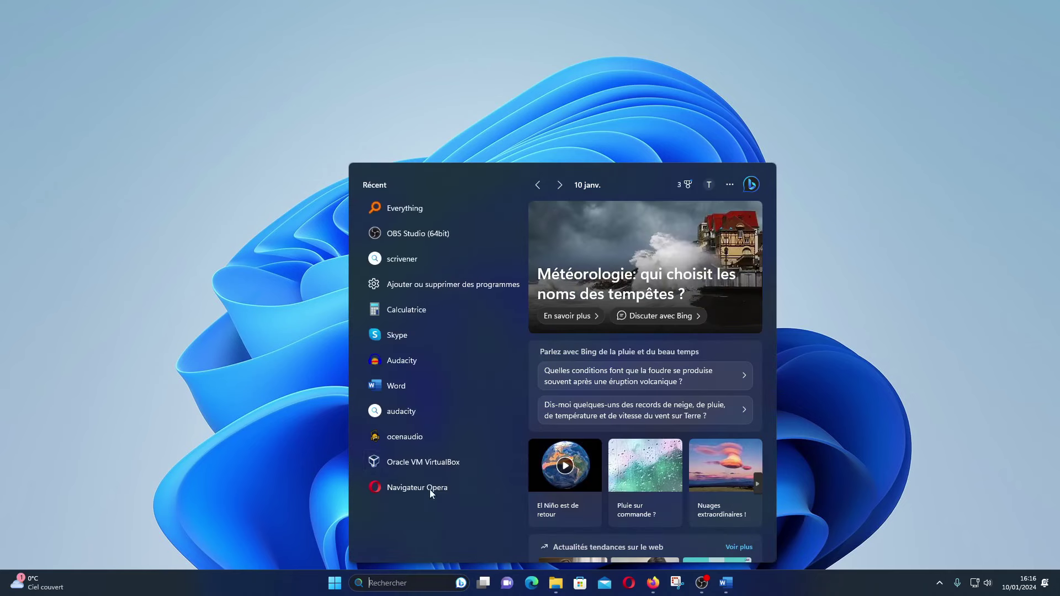
pyautogui.click(260, 441)
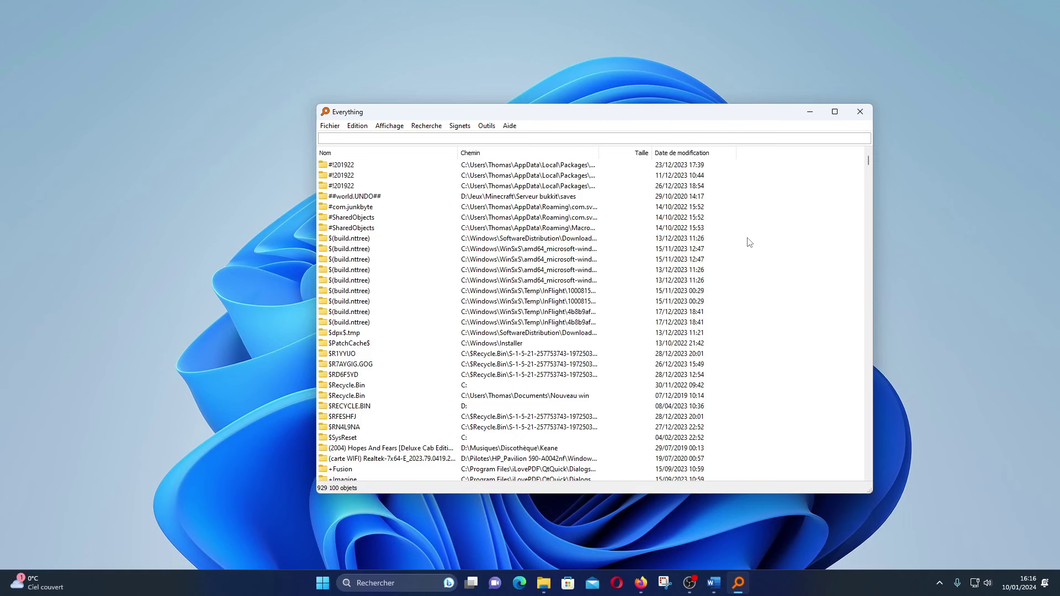
pyautogui.hotkey('alt', 'F4')
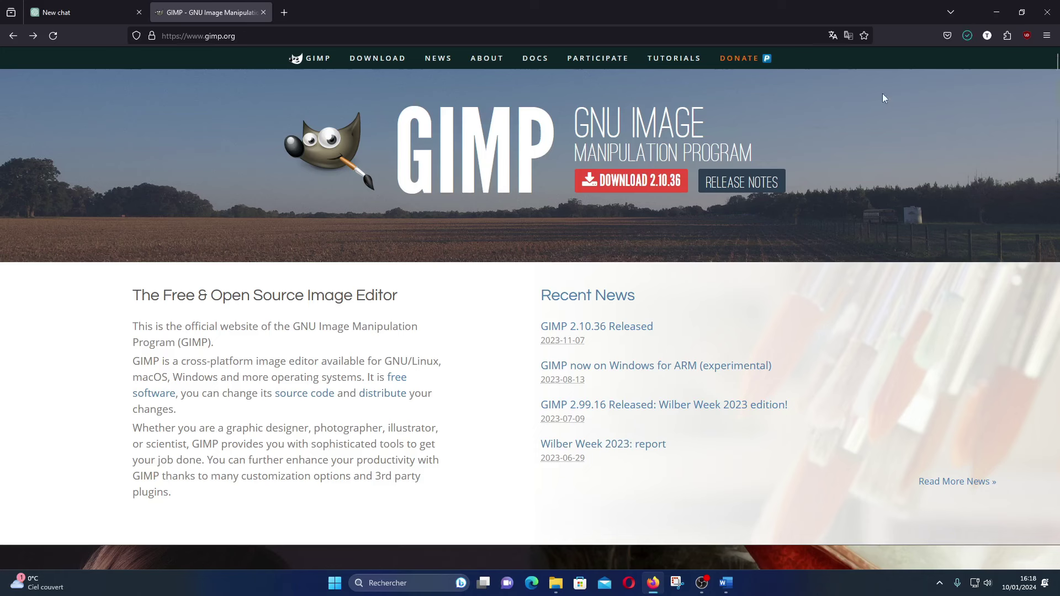
# - Launch the downloaded gimp-2.10.36-setup.exe and install GIMP with the default setup
pyautogui.click(969, 36)
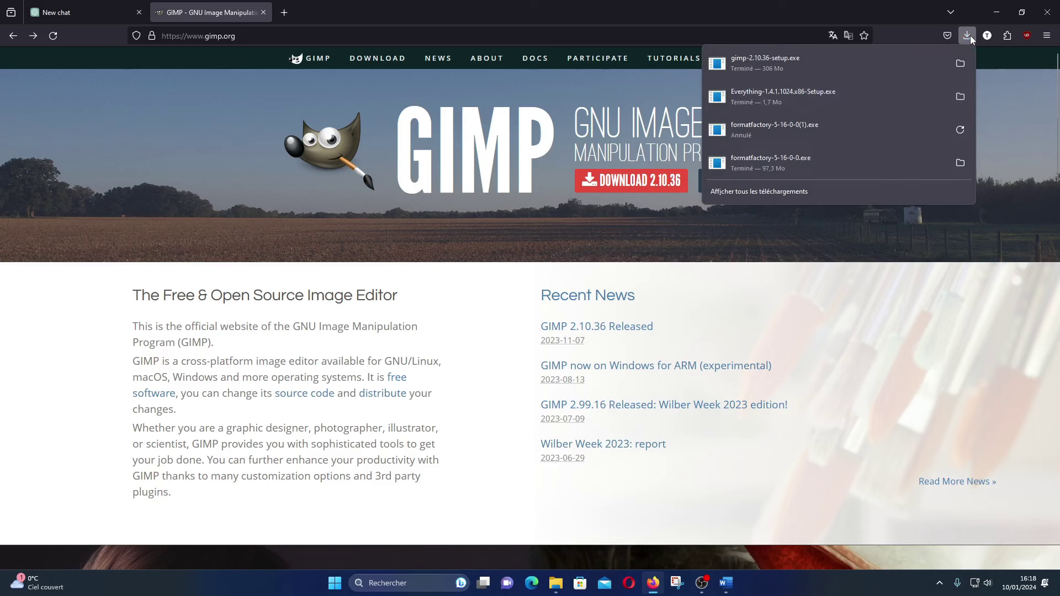
pyautogui.click(794, 67)
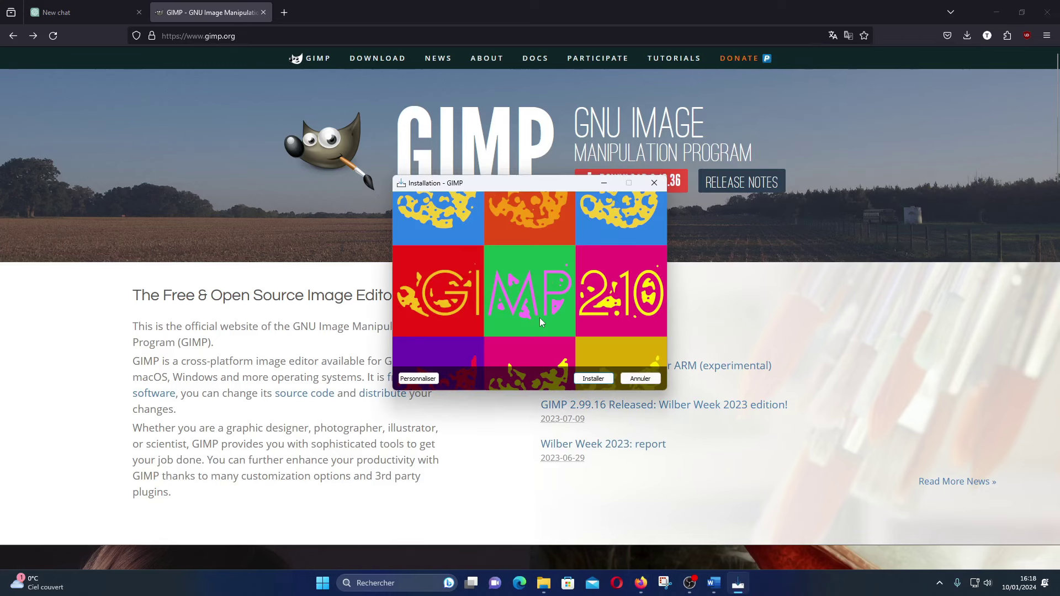
pyautogui.click(602, 380)
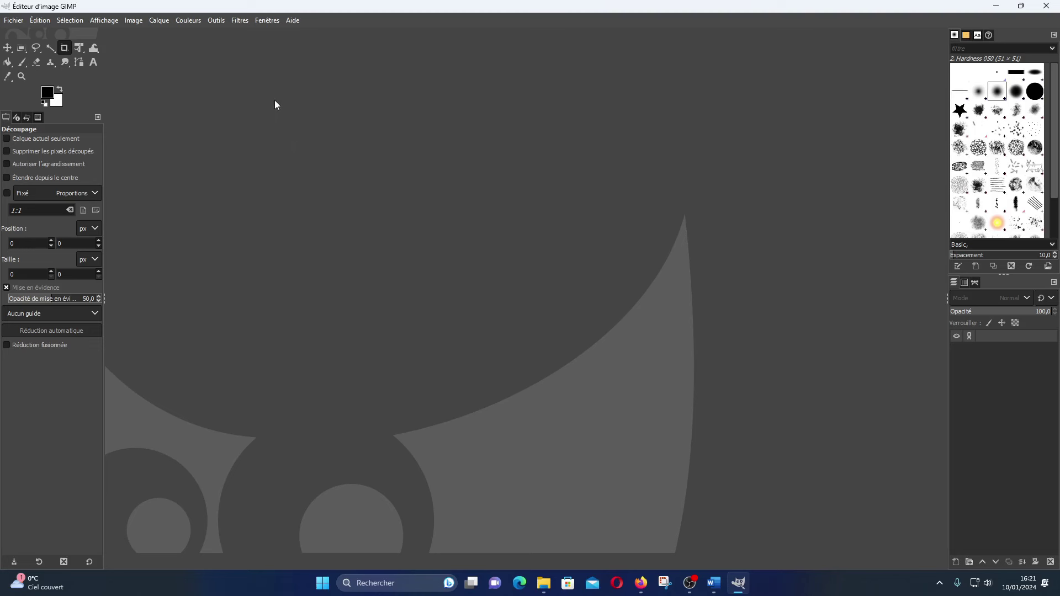
pyautogui.click(223, 22)
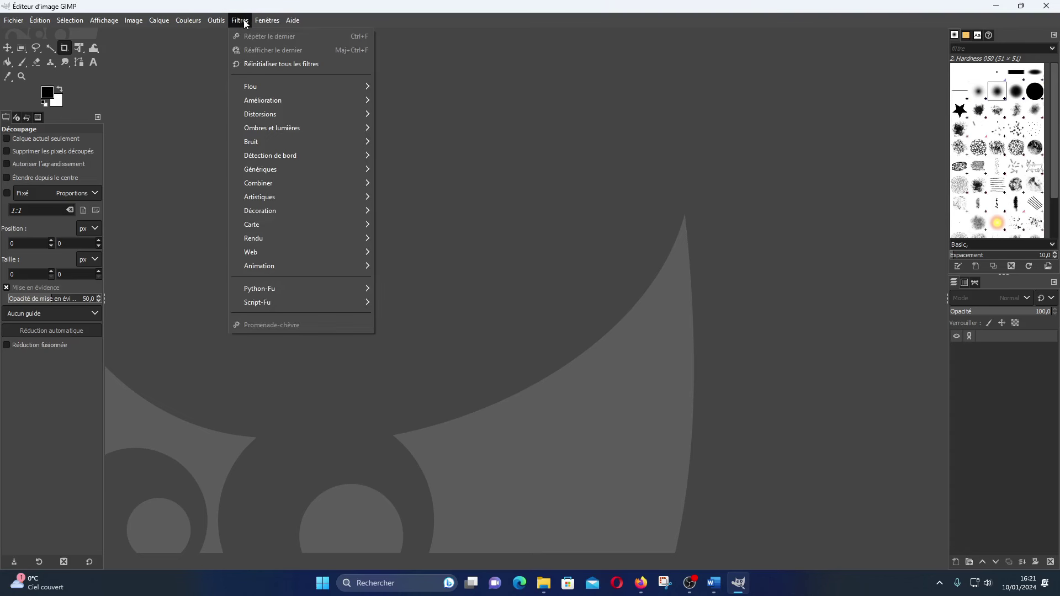
pyautogui.moveTo(265, 21)
pyautogui.moveTo(149, 19)
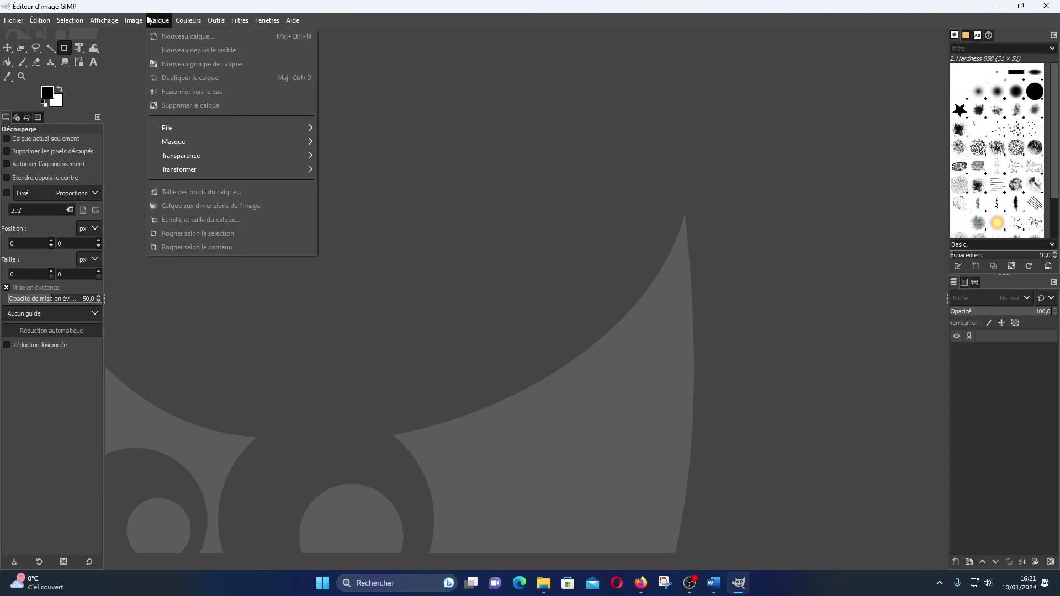
pyautogui.moveTo(103, 21)
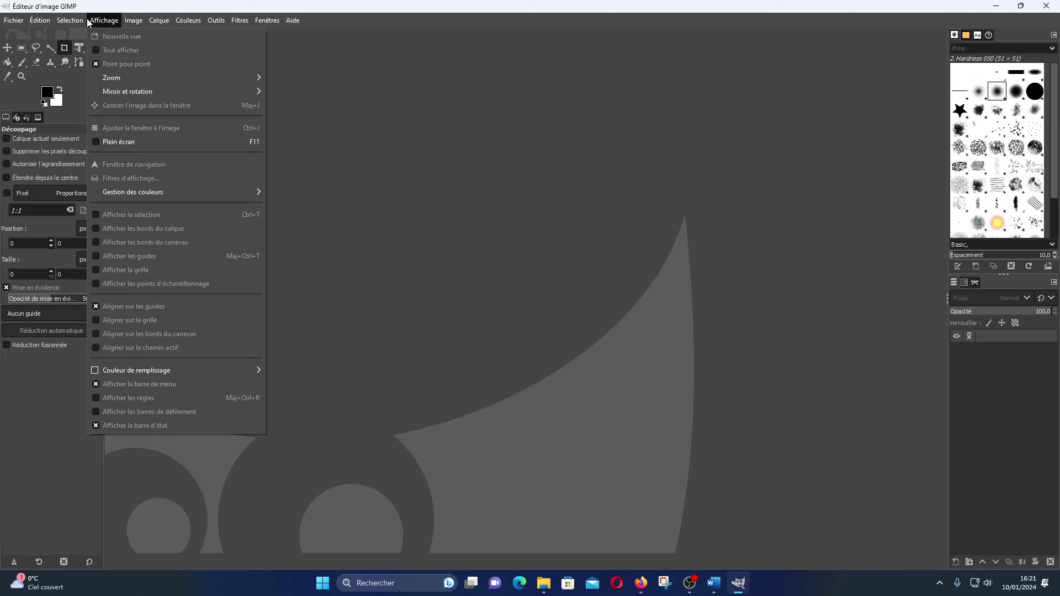
pyautogui.click(458, 184)
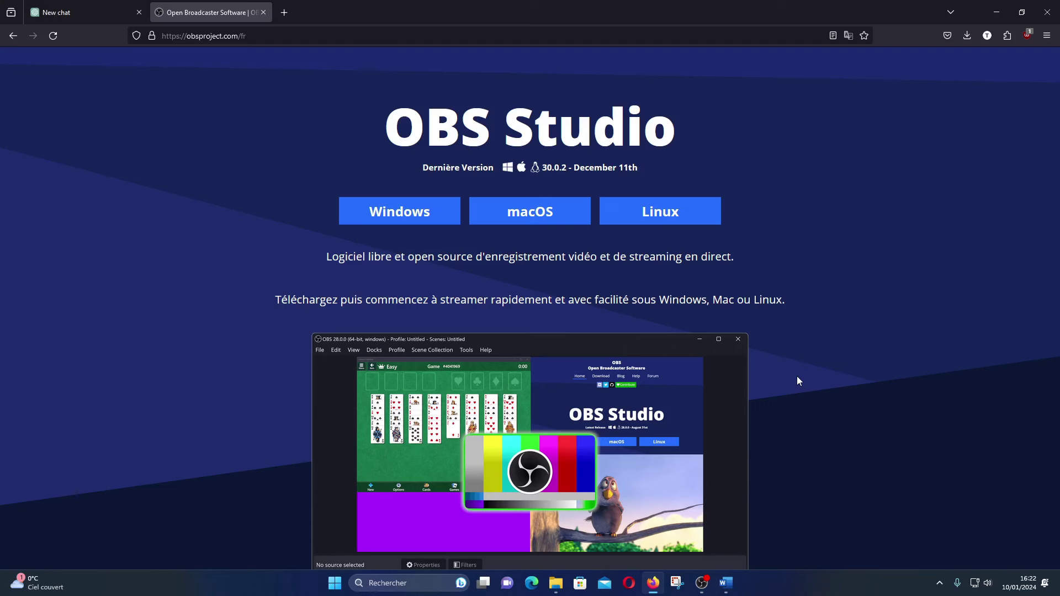
# - Switch to the running OBS Studio, maximize it to examine its scenes, sources and audio mixer, and move it off the web page
pyautogui.scroll(-2, 774, 430)
pyautogui.click(702, 584)
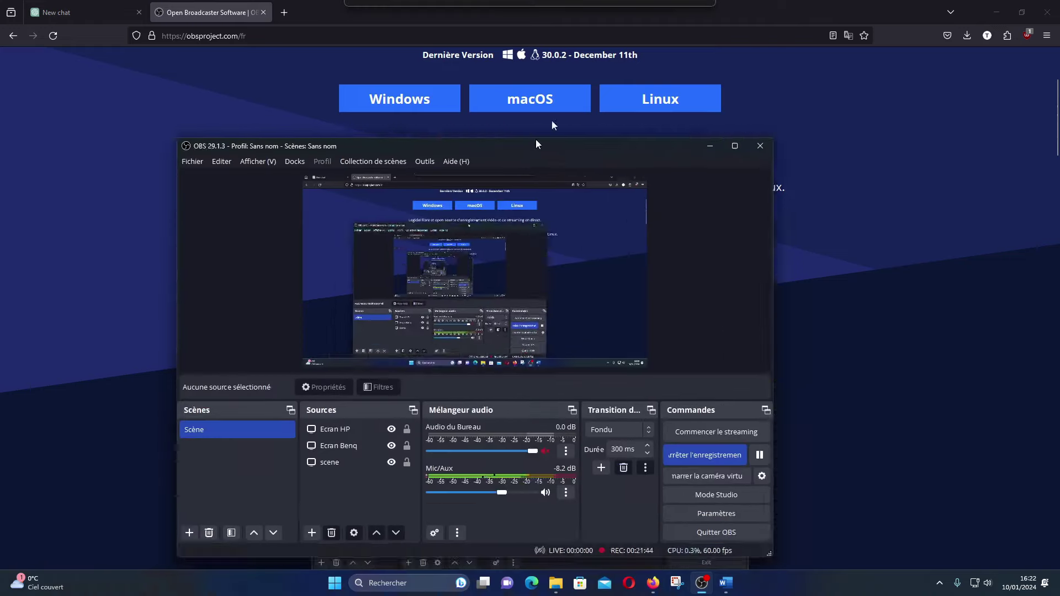
pyautogui.doubleClick(535, 138)
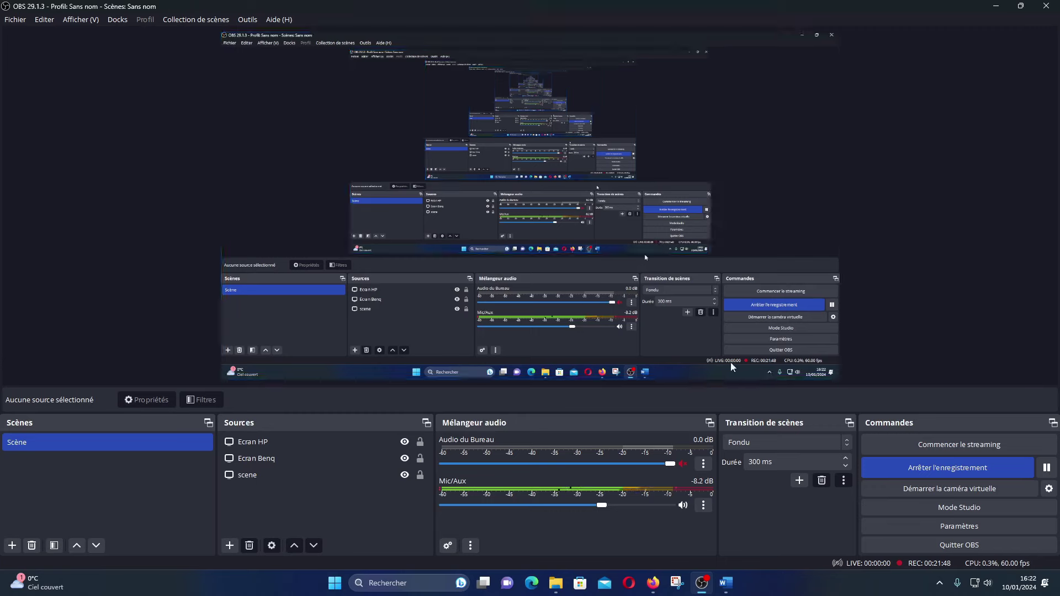
pyautogui.moveTo(834, 7); pyautogui.dragTo(6, 166)
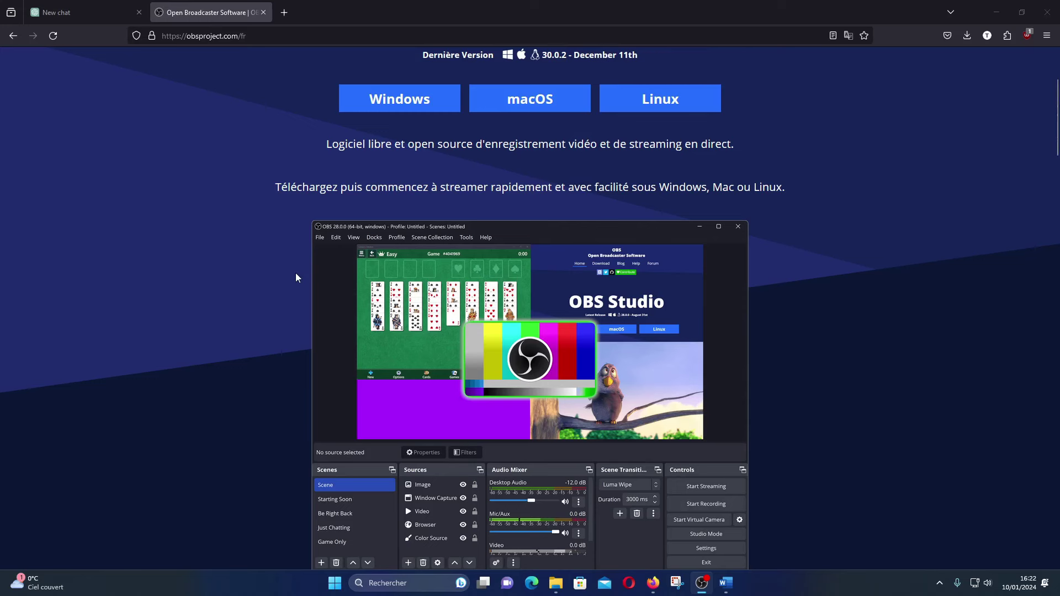
# - Review the OBS Studio preview image on obsproject.com and download the Windows version
pyautogui.scroll(-3, 446, 380)
pyautogui.scroll(1, 448, 376)
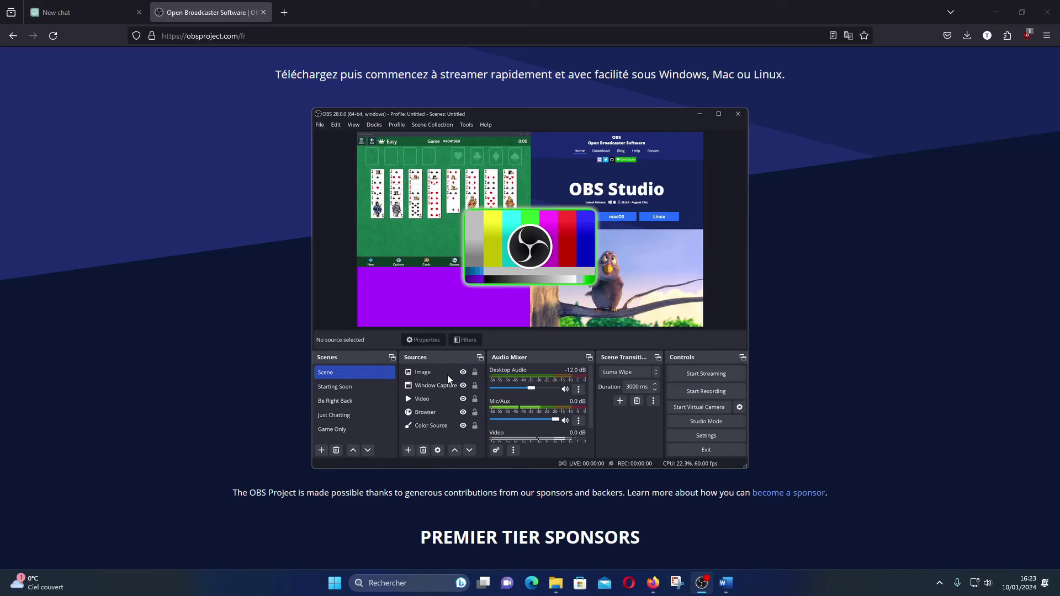
pyautogui.scroll(5, 755, 275)
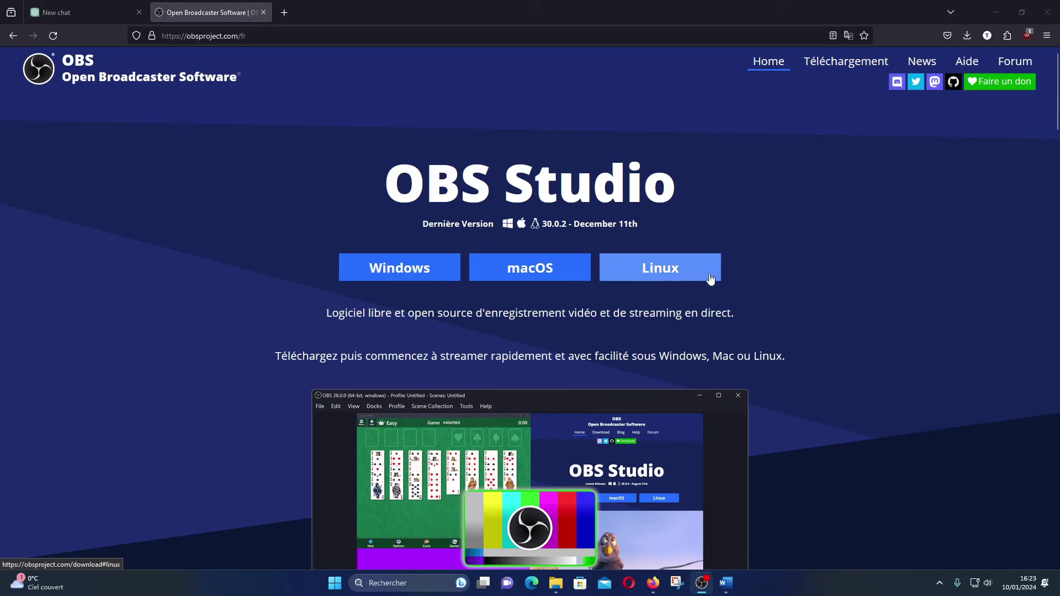
pyautogui.click(430, 262)
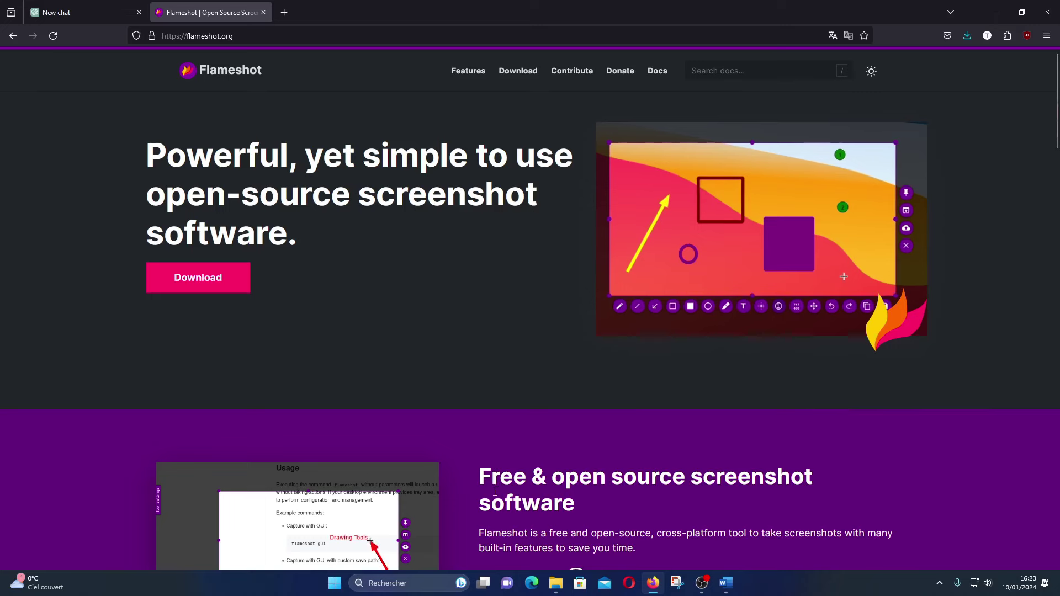
# - Capture a rectangular area of the Flameshot homepage with Outil Capture d'écran, view the capture, and close the tool
pyautogui.click(423, 587)
pyautogui.write('outil')
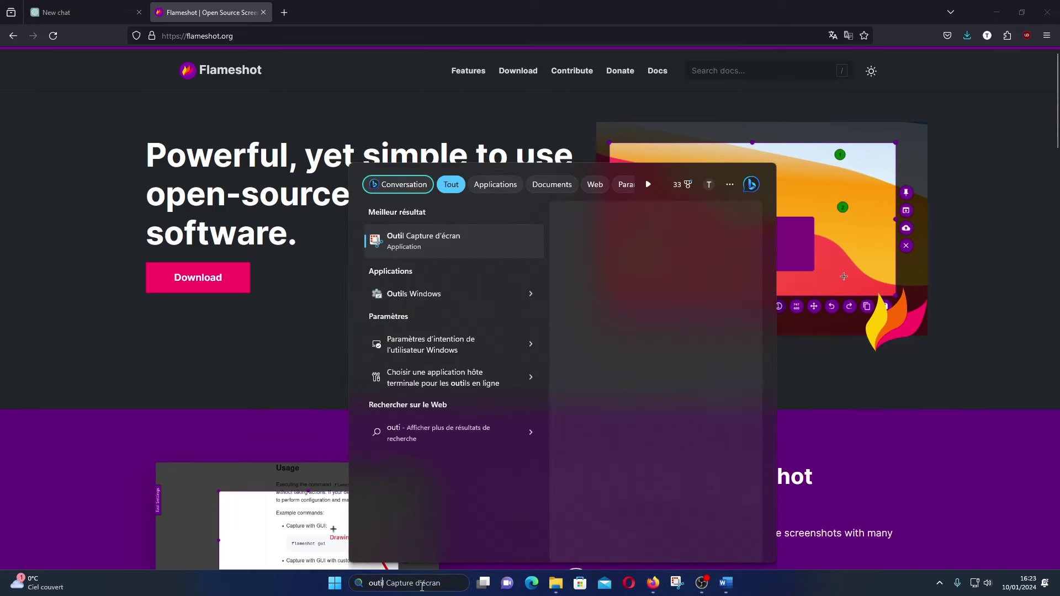
pyautogui.click(531, 270)
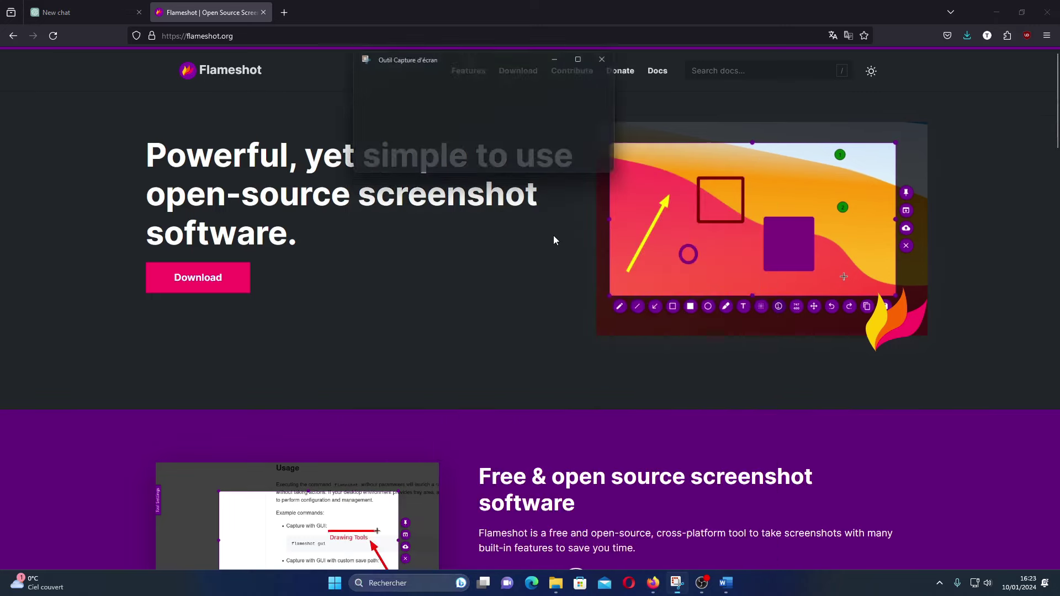
pyautogui.click(394, 90)
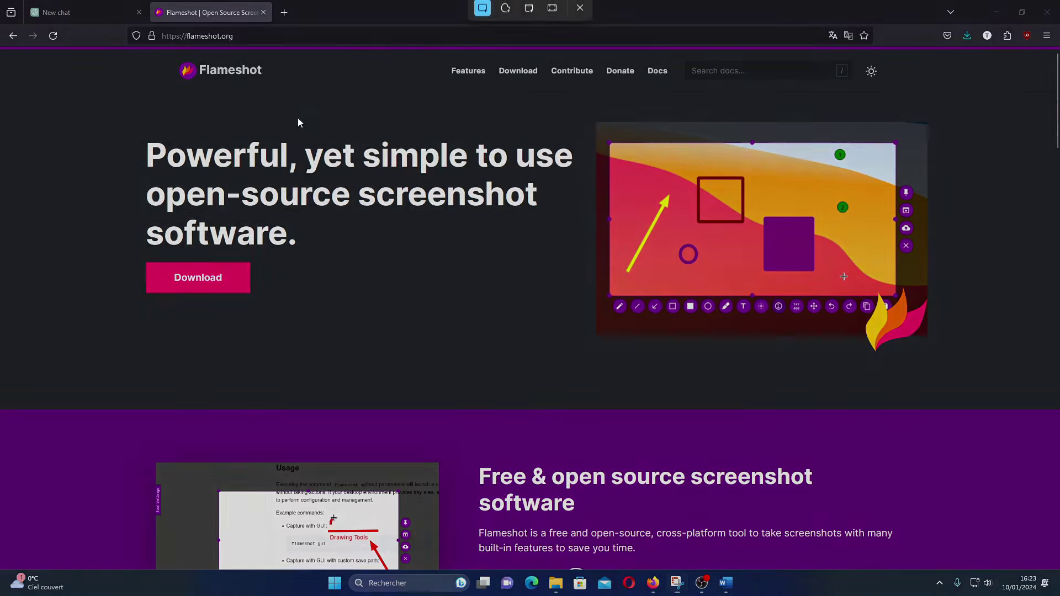
pyautogui.moveTo(394, 100); pyautogui.dragTo(780, 369)
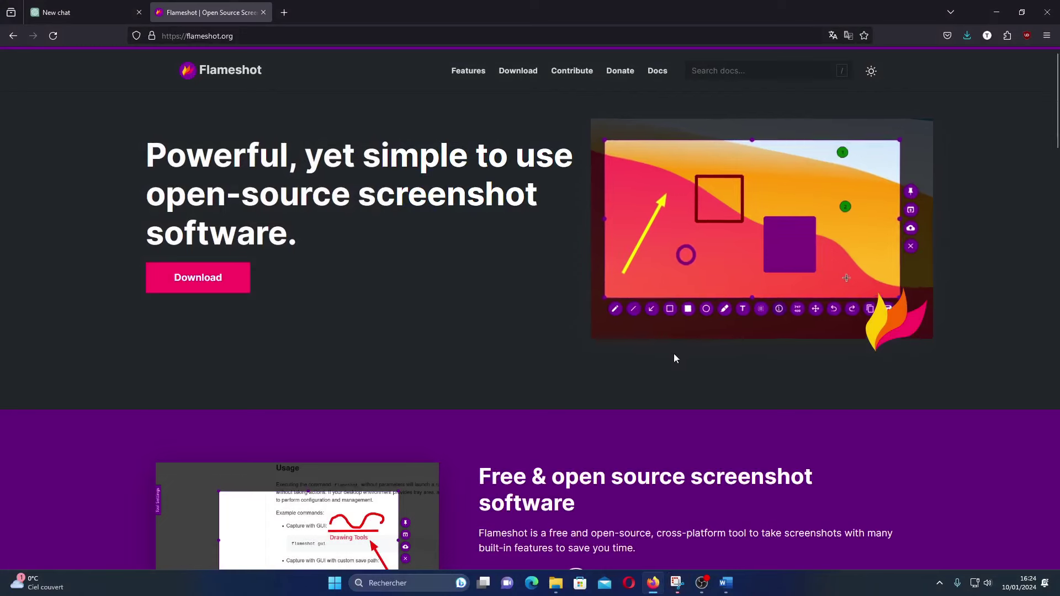
pyautogui.click(677, 583)
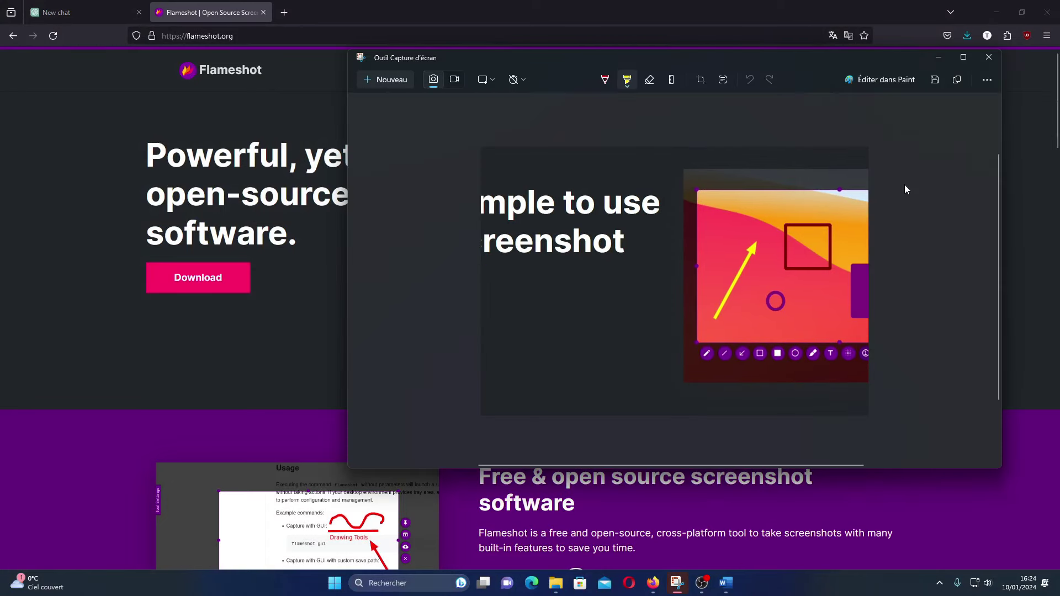
pyautogui.click(989, 57)
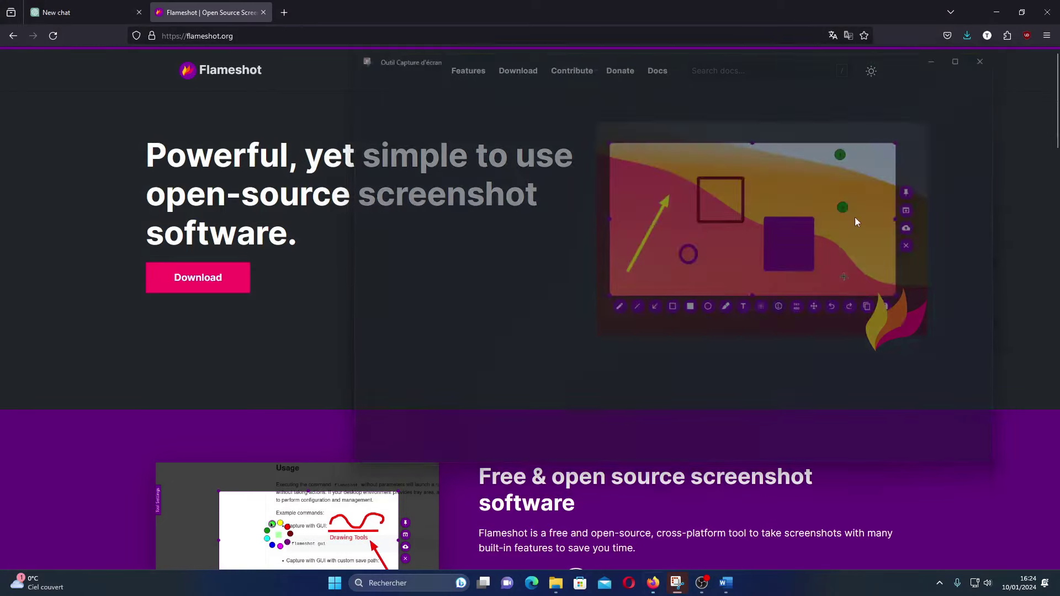
# - Launch Flameshot and frame a capture area of about 640 × 387 px around the homepage headline and Download button
pyautogui.click(395, 583)
pyautogui.write('flameshot')
pyautogui.press('Return')
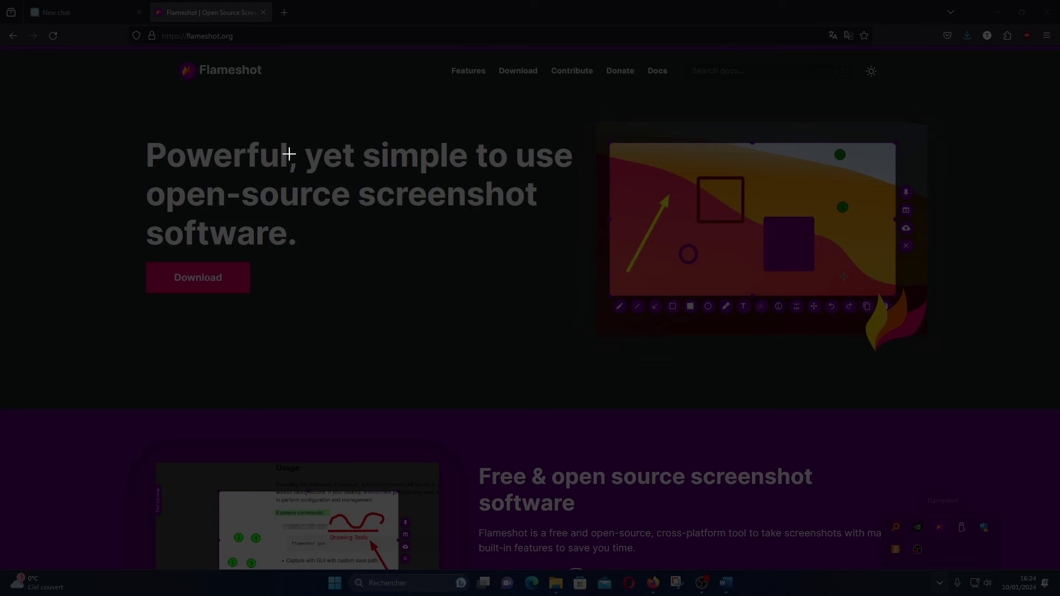
pyautogui.moveTo(115, 117); pyautogui.dragTo(557, 390)
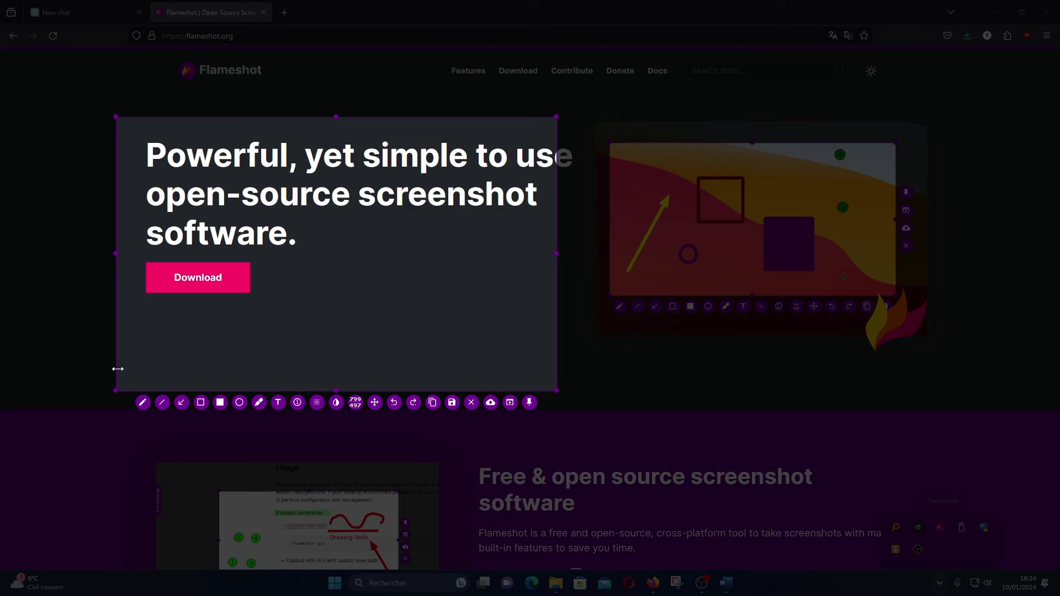
pyautogui.moveTo(553, 254); pyautogui.dragTo(469, 254)
pyautogui.moveTo(272, 387); pyautogui.dragTo(297, 330)
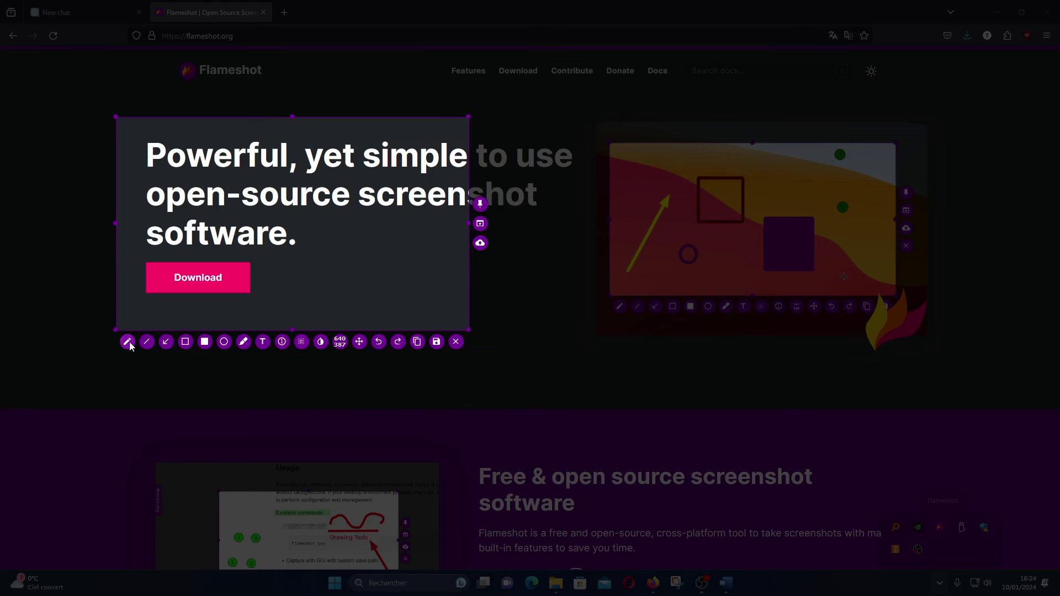
# - Draw a red freehand scribble beside "software." and a filled red rectangle over the middle of that word
pyautogui.moveTo(356, 207)
pyautogui.mouseDown()
pyautogui.moveTo(370, 240)
pyautogui.moveTo(433, 253)
pyautogui.mouseUp()
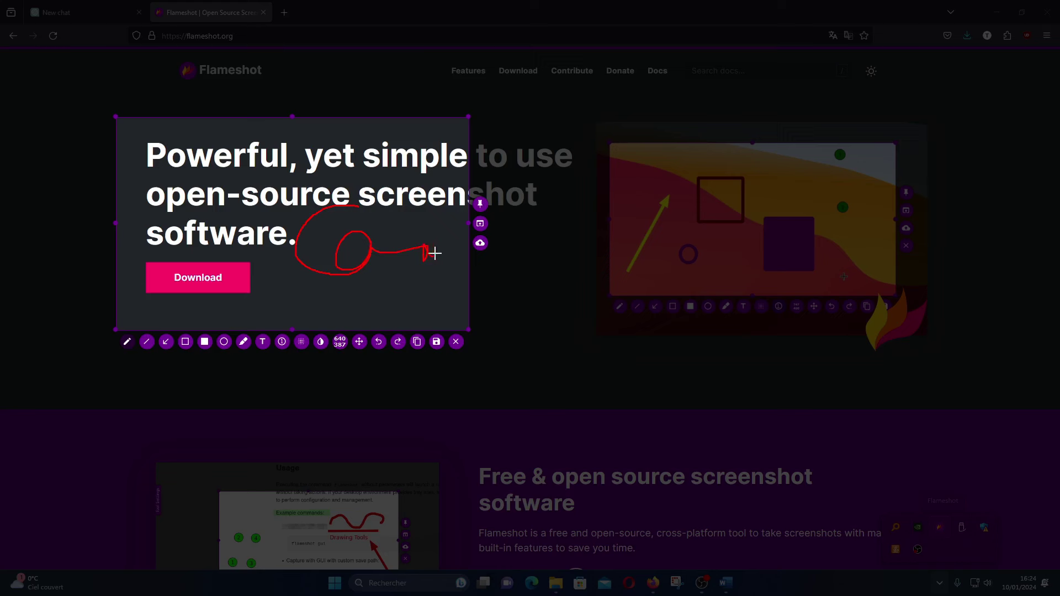
pyautogui.click(204, 342)
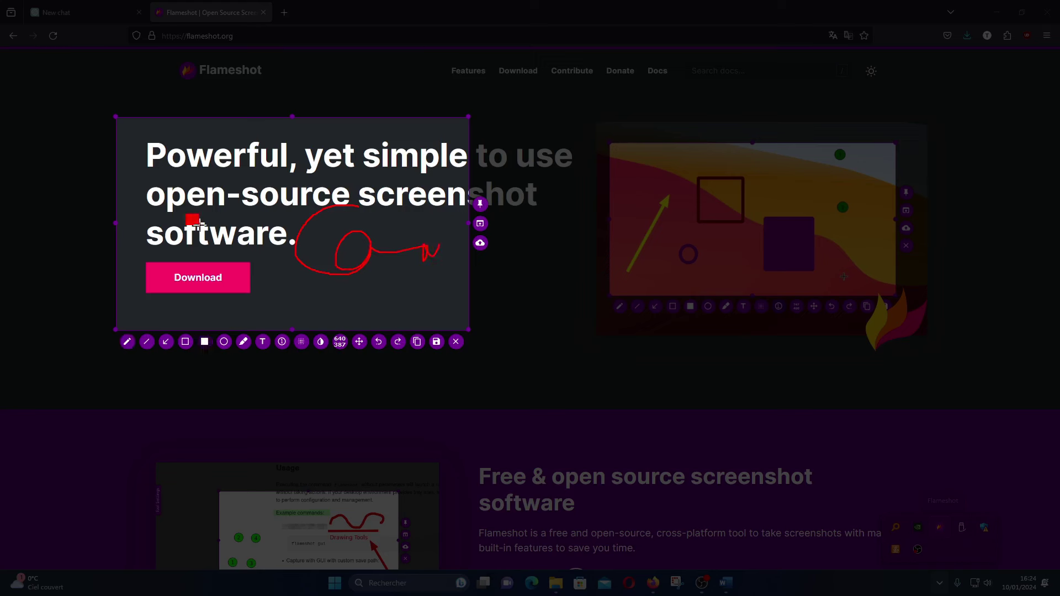
pyautogui.moveTo(186, 215); pyautogui.dragTo(240, 253)
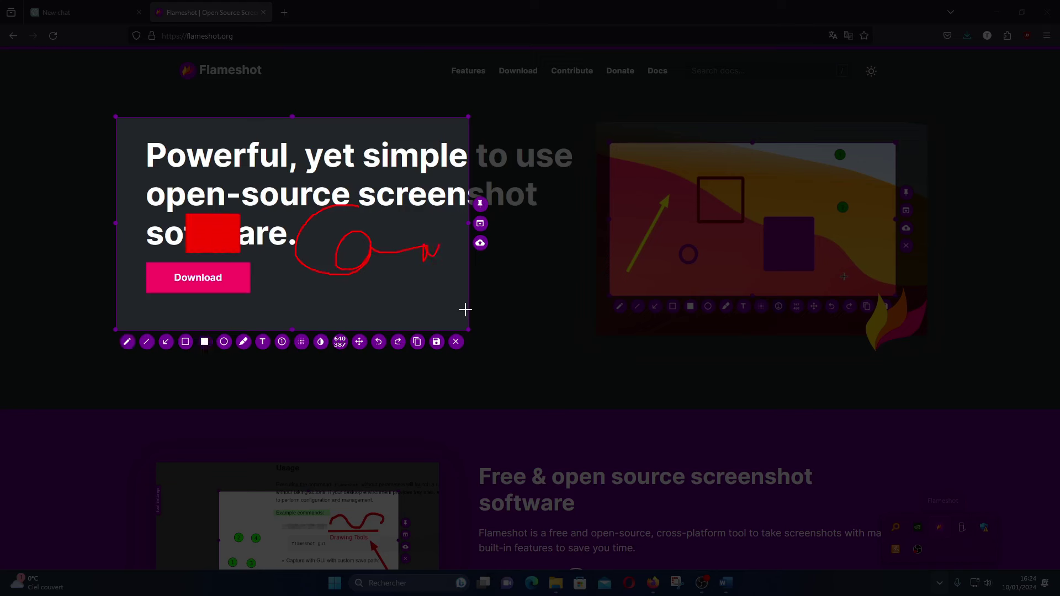
# - Add the red text "Coucou" below the freehand scribble in the capture
pyautogui.click(265, 343)
pyautogui.click(354, 292)
pyautogui.write('Coucou')
pyautogui.press('BackSpace')
pyautogui.press('BackSpace')
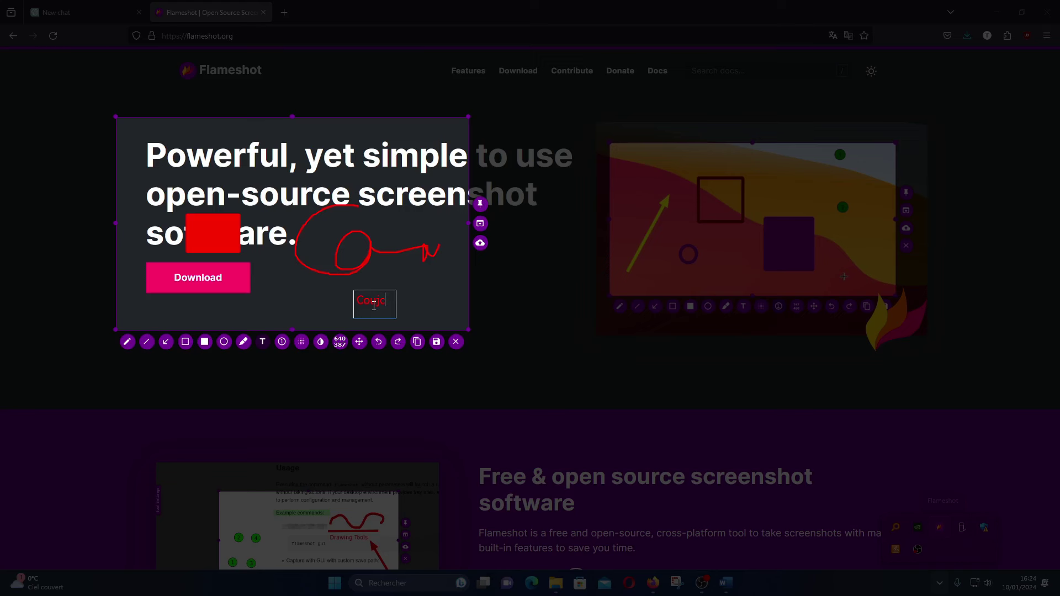
pyautogui.write('cou')
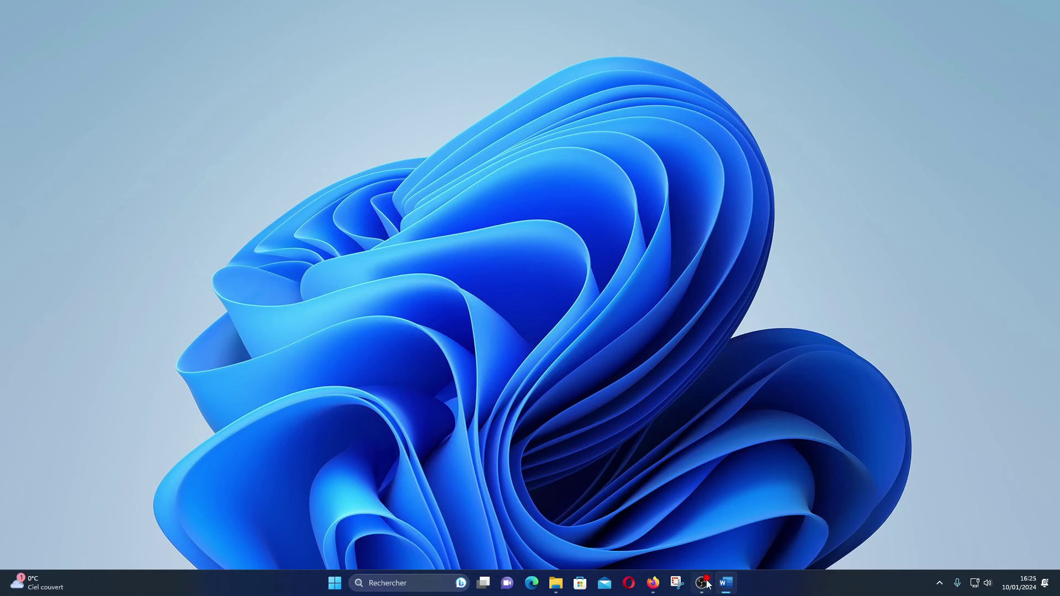
pyautogui.moveTo(703, 581)
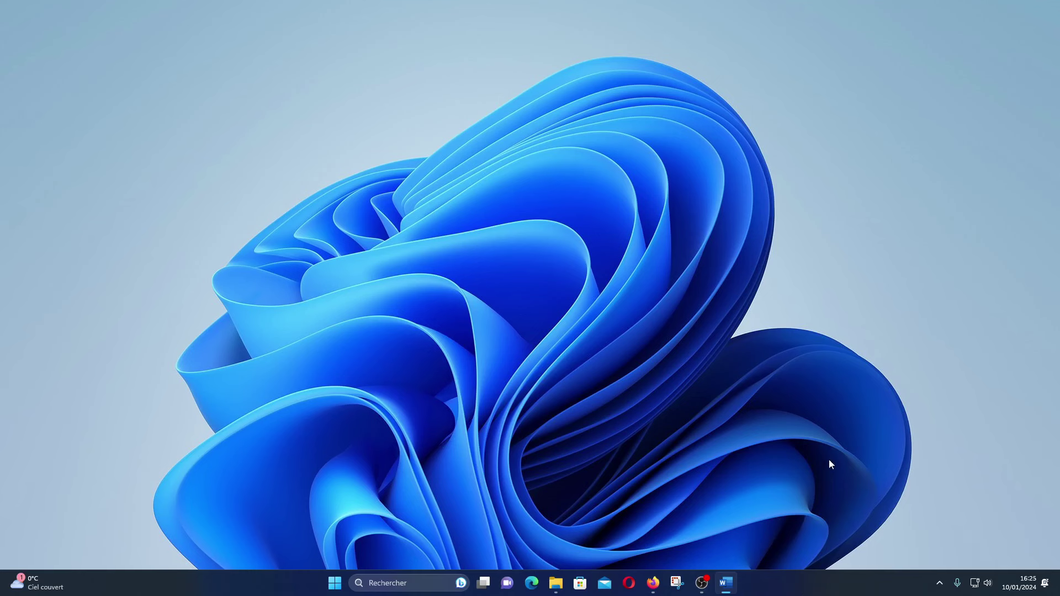